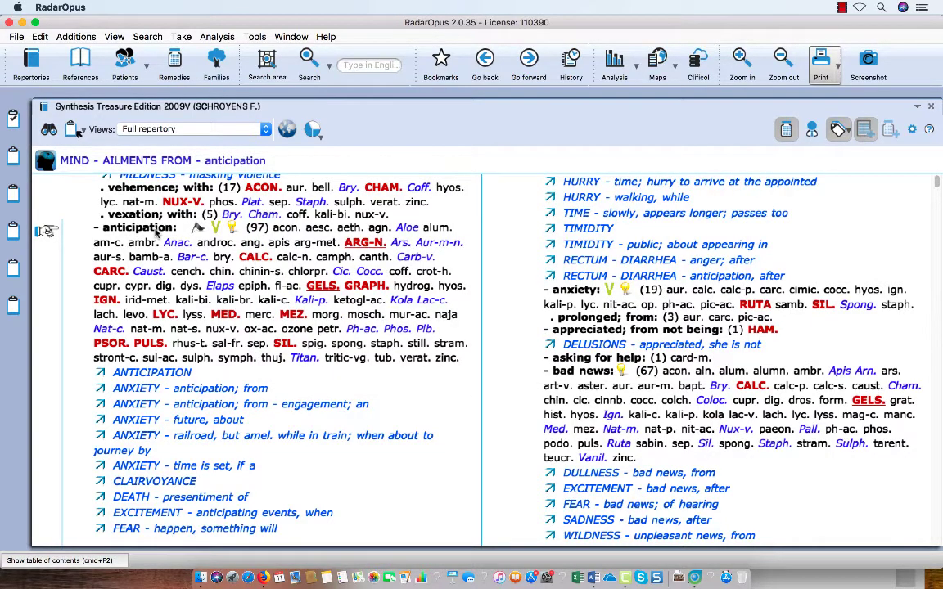
# Switch to Word and paste the rubric name "MIND - AILMENTS FROM - anticipation" into the blank document, followed by a new line
pyautogui.press('super+Tab')
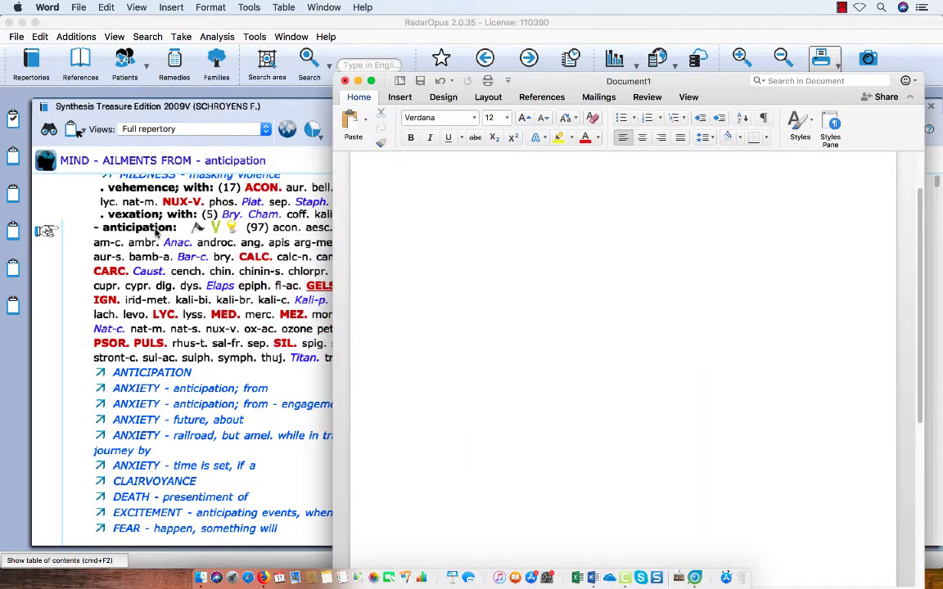
pyautogui.write('MIND - AILMENTS FROM - anticipation')
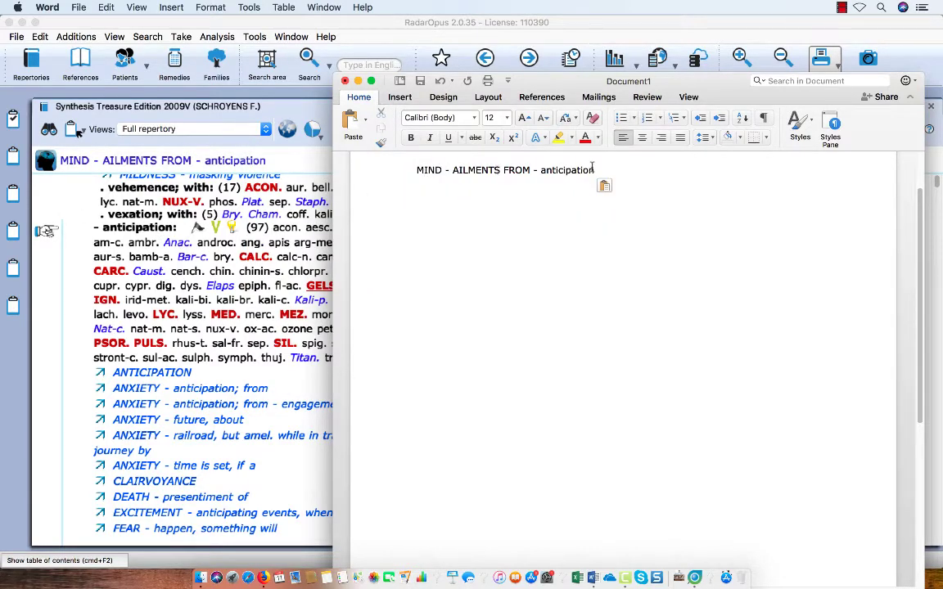
pyautogui.press('Return')
# Copy the anticipation rubric with its remedies from RadarOpus and paste it below the rubric name in Word
pyautogui.click(287, 235)
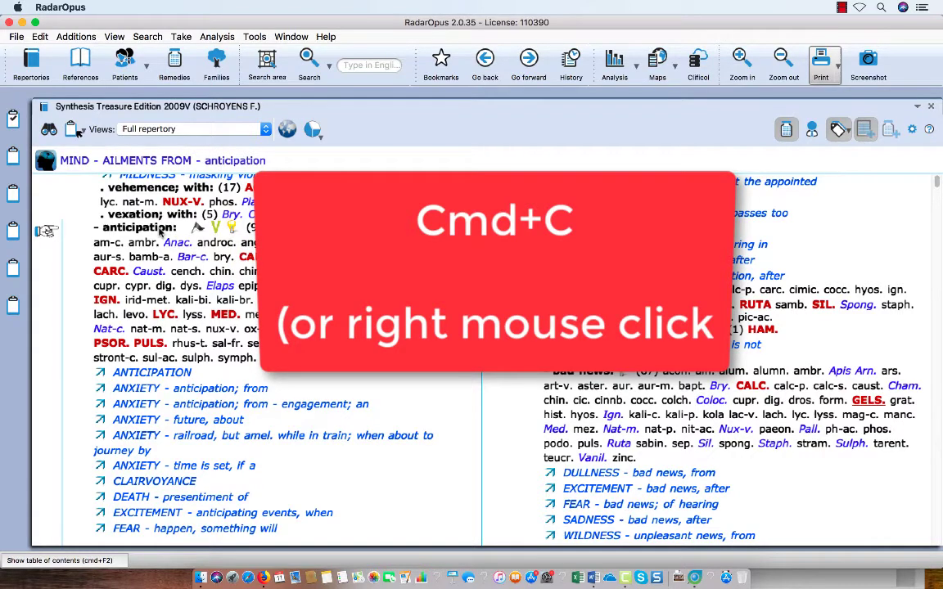
pyautogui.press('super+Tab')
pyautogui.write('MIND - AILMENTS FROM - anticipation')
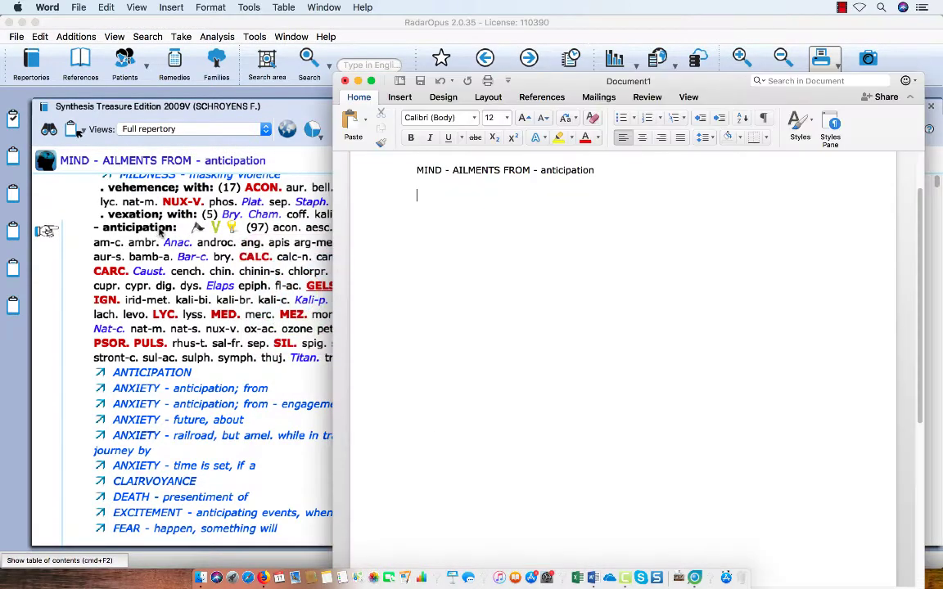
pyautogui.press('Return')
pyautogui.write('MIND - AILMENTS FROM - anticipation: (97) acon. aesc. aeth. agn. Aloe alum. am-c. ambr. Anac. androc. ang. apis arg-met. ARG-N. Ars. Aur-m-n. aur-s. bamb-a. Bar-c. bry. CALC. calc-n. camph. canth. Carb-v. CARC. Caust. cench. chin. chinin-s. chlorpr. Cic. Cocc. coff. crot-h. cupr. cypr. dig. dys. Elaps epiph. fl-ac. GELS. GRAPH. hydrog. hyos. IGN. irid-met. kali-bi. kali-br. kali-c. Kali-p. ketogl-ac. Kola Lac-c. lach. levo. LYC. lyss. MED. merc. MEZ. morg. mosch. mur-ac. naja Nat-c. nat-m. nat-s. nux-v. ox-ac. ozone petr. Ph-ac. Phos. Plb. PSOR. PULS. rhus-t. sal-fr. sep. SIL. spig. spong. staph. still. stram. stront-c. sul-ac. sulph. symph. thuj. Titan. tritic-vg. tub. verat. zinc.')
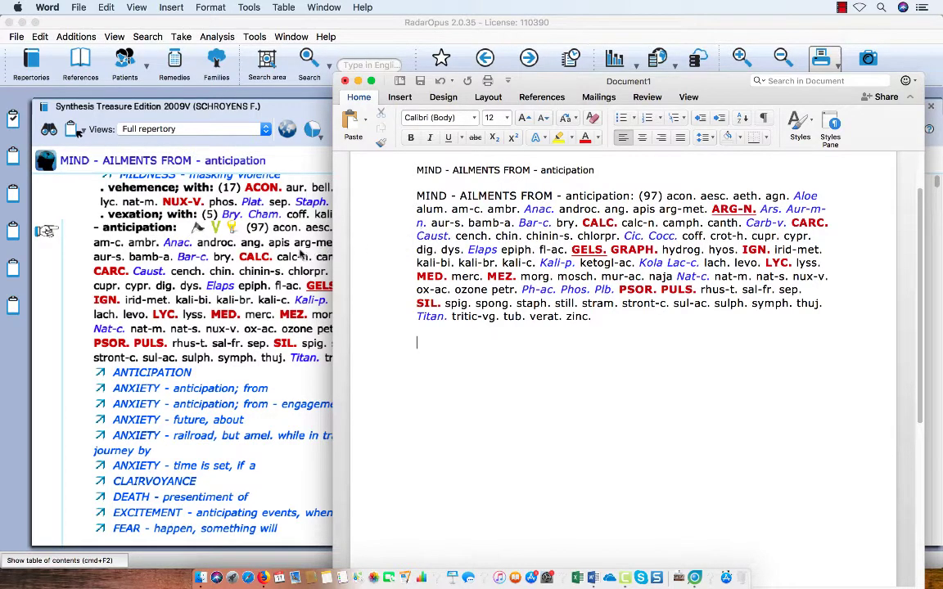
# Show the authors with the remedies in RadarOpus and paste the anticipation rubric including authors below the earlier text in Word
pyautogui.click(279, 230)
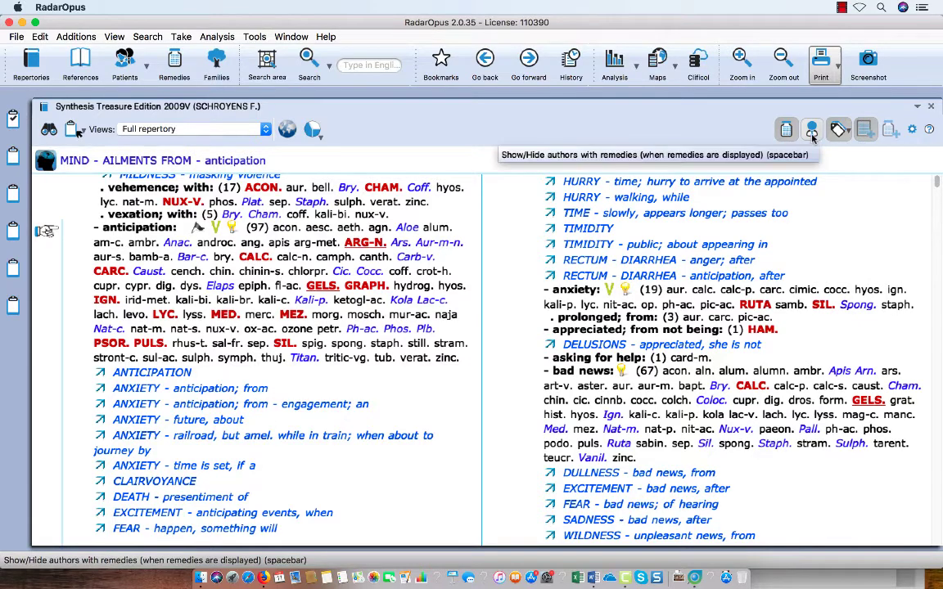
pyautogui.click(811, 131)
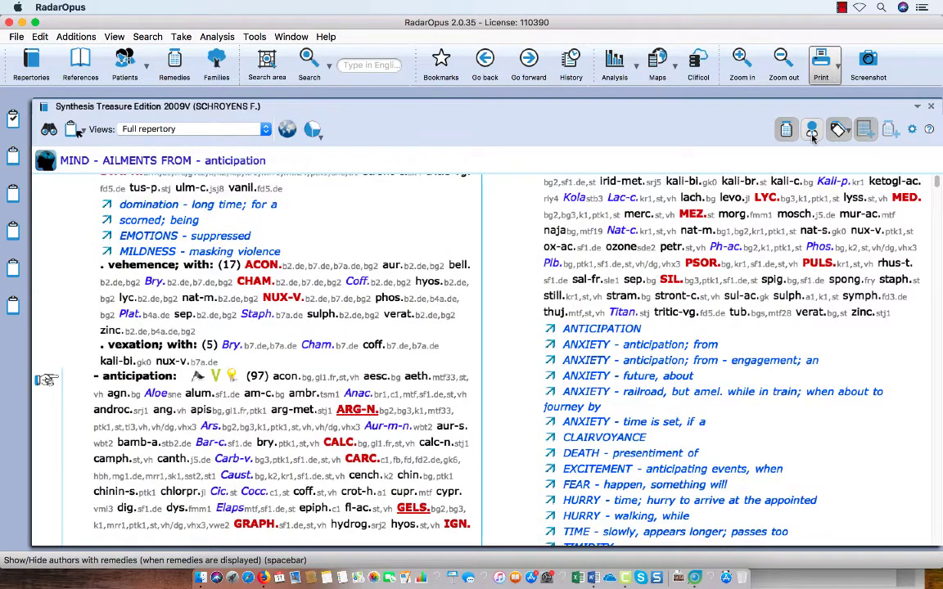
pyautogui.scroll(-5, 641, 229)
pyautogui.scroll(-1, 641, 229)
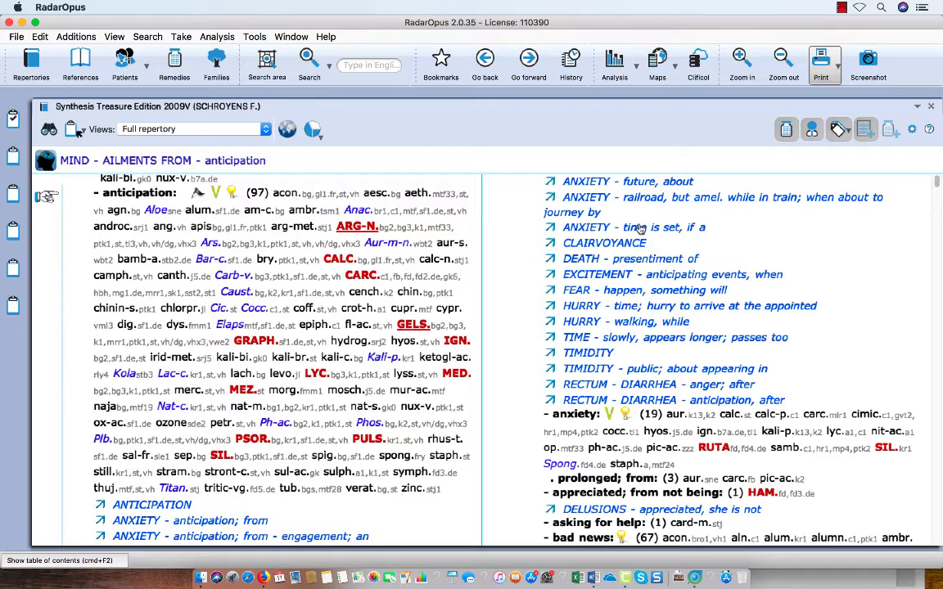
pyautogui.press('super+Tab')
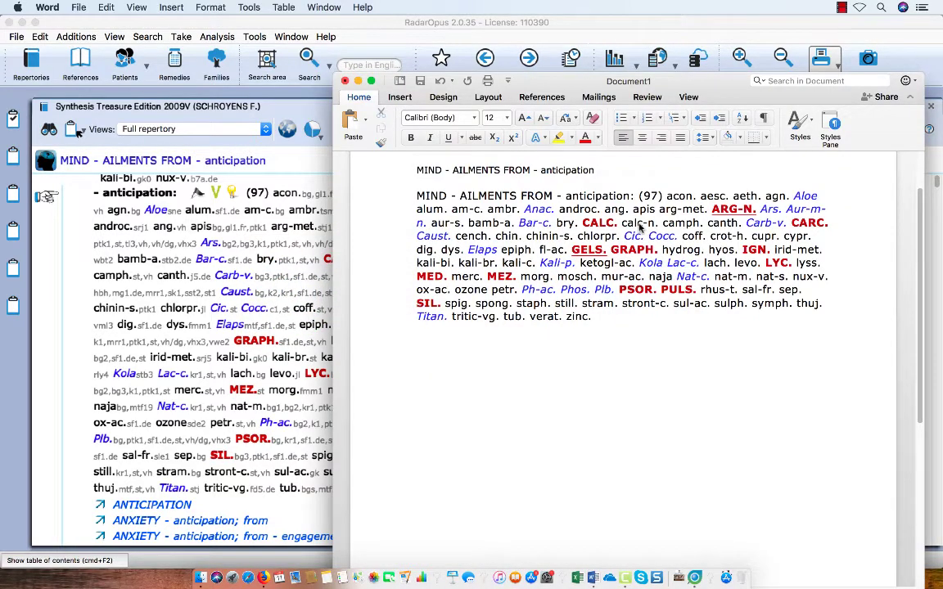
pyautogui.press('super+v')
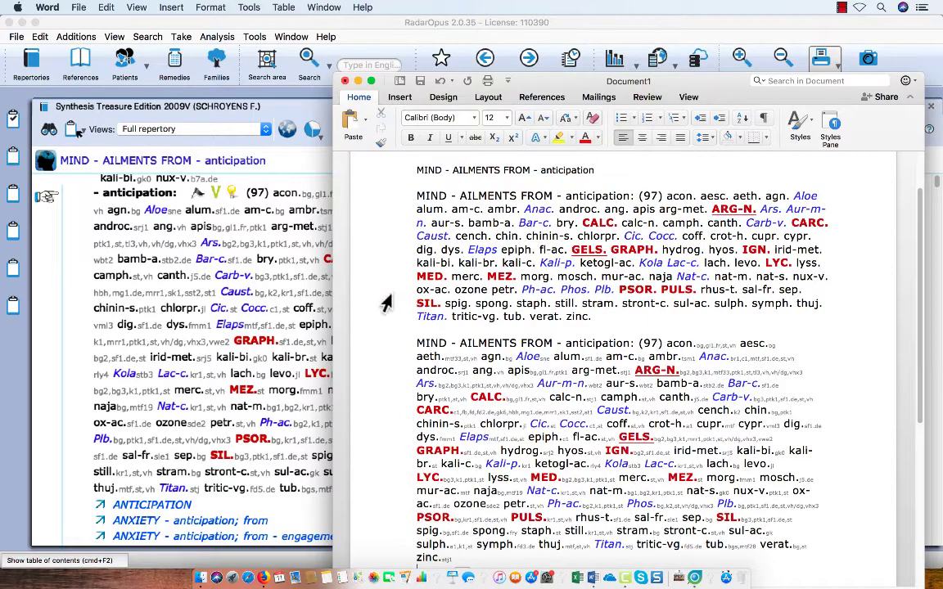
# Return to RadarOpus and hide the authors shown with the remedies
pyautogui.click(290, 300)
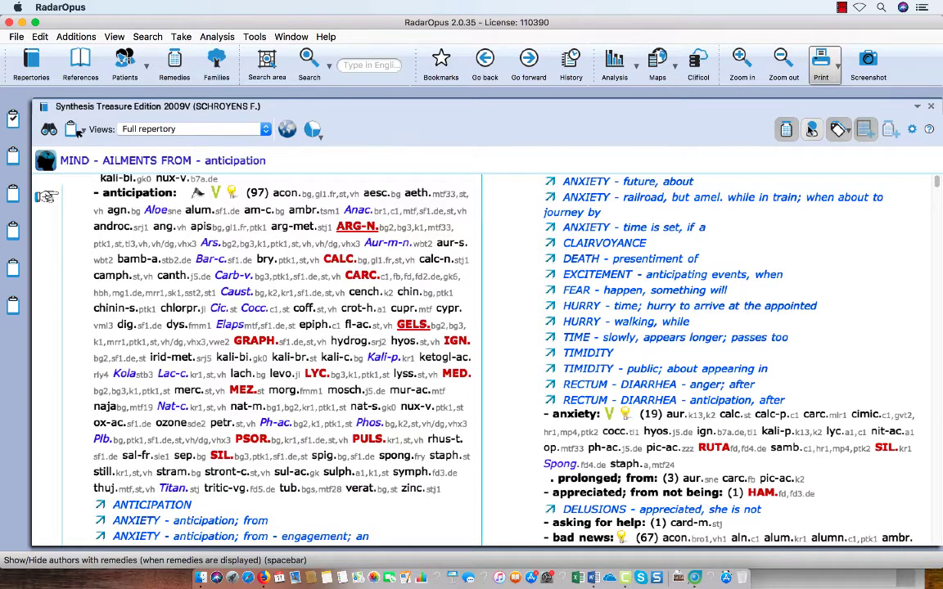
pyautogui.click(74, 129)
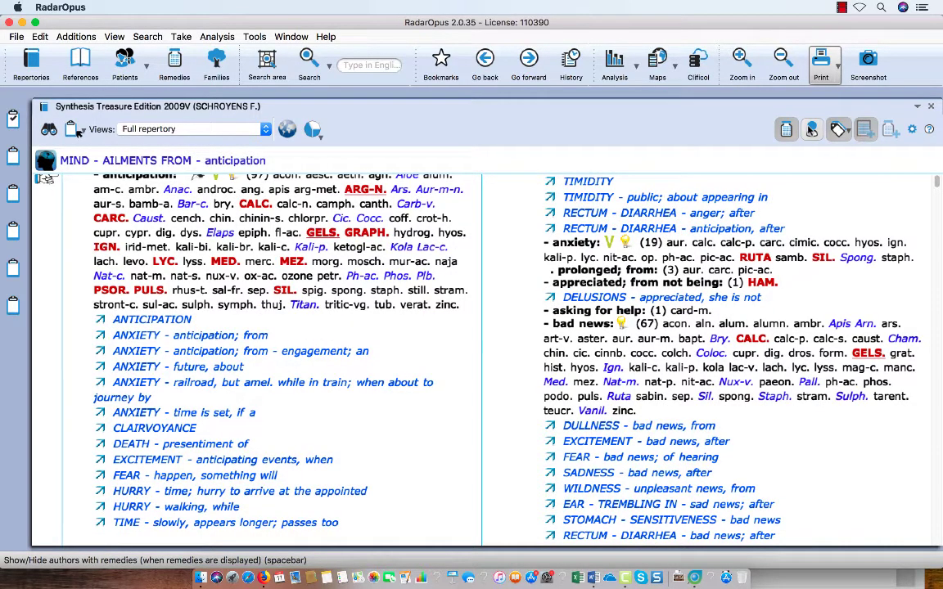
pyautogui.scroll(2, 246, 172)
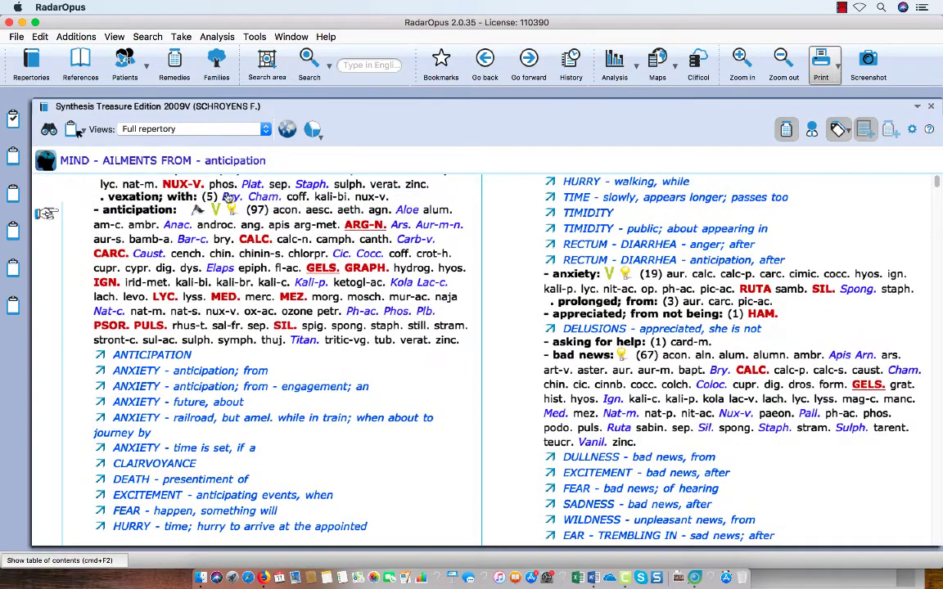
# Add the ailments from anticipation and bad news rubrics and three sadness rubrics (bad news, causeless, black cloud) to clipboard 1 and analyse them
pyautogui.moveTo(135, 206); pyautogui.dragTo(11, 117)
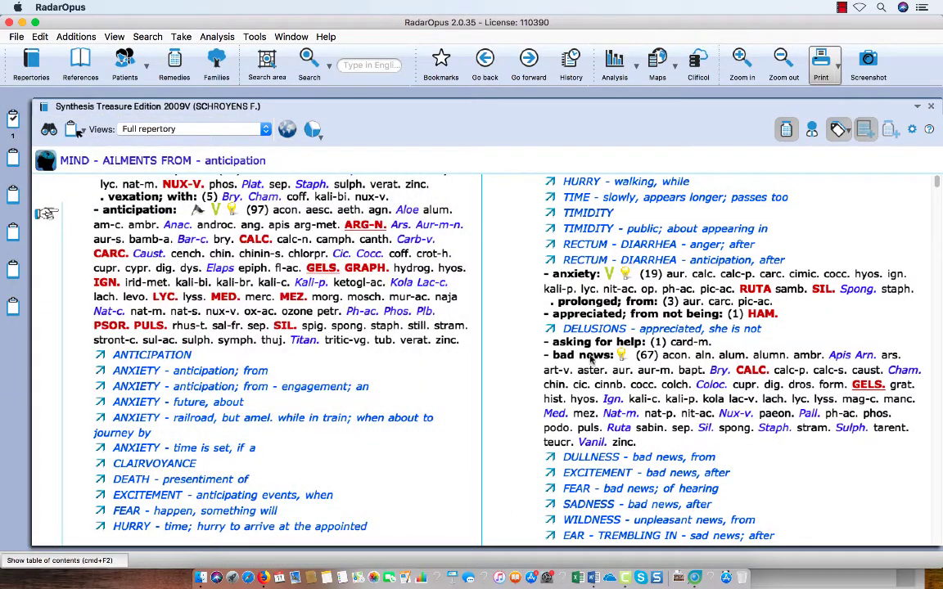
pyautogui.doubleClick(591, 358)
pyautogui.click(485, 58)
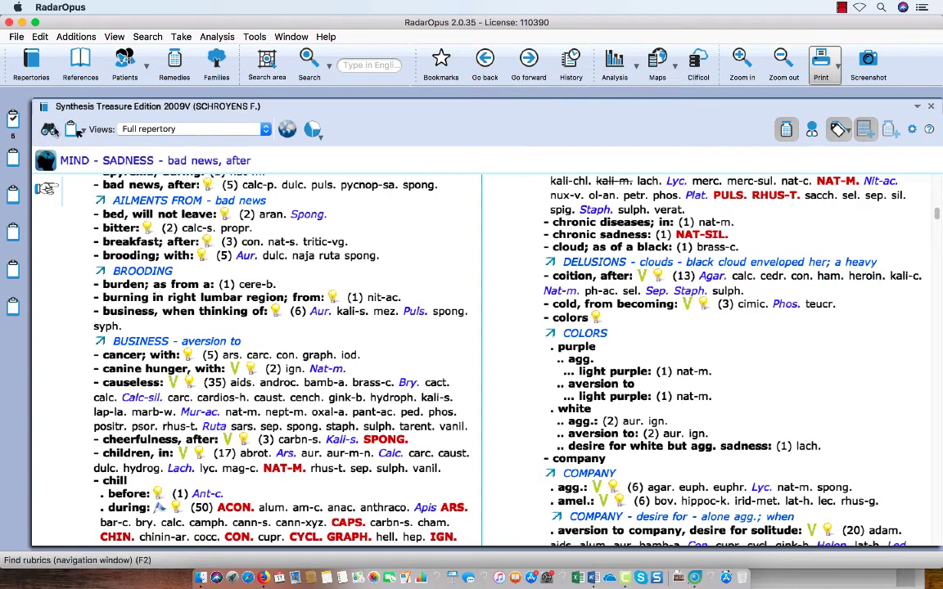
pyautogui.click(613, 64)
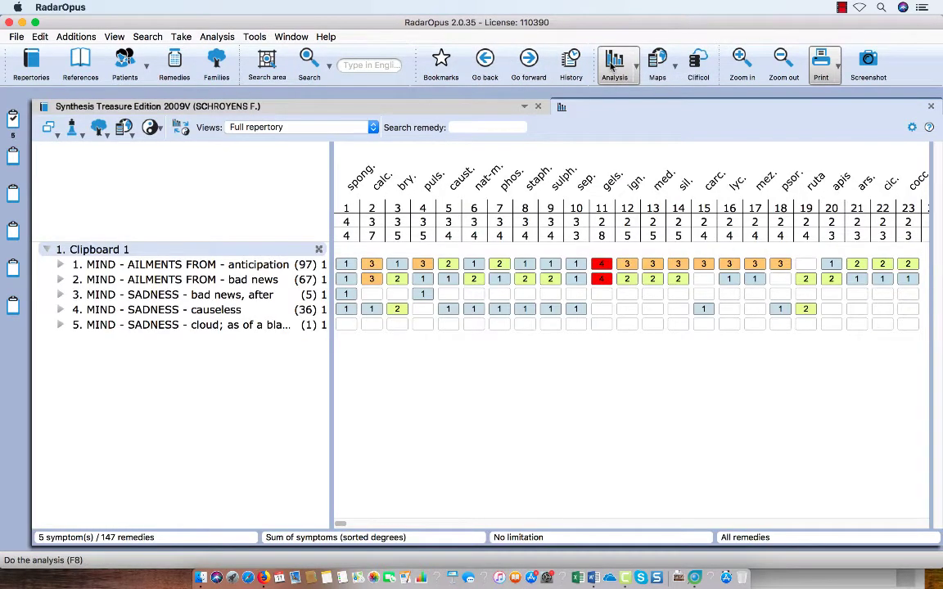
# Copy a screenshot of the analysis and paste it into Word a few blank lines below the rubric with authors
pyautogui.click(871, 64)
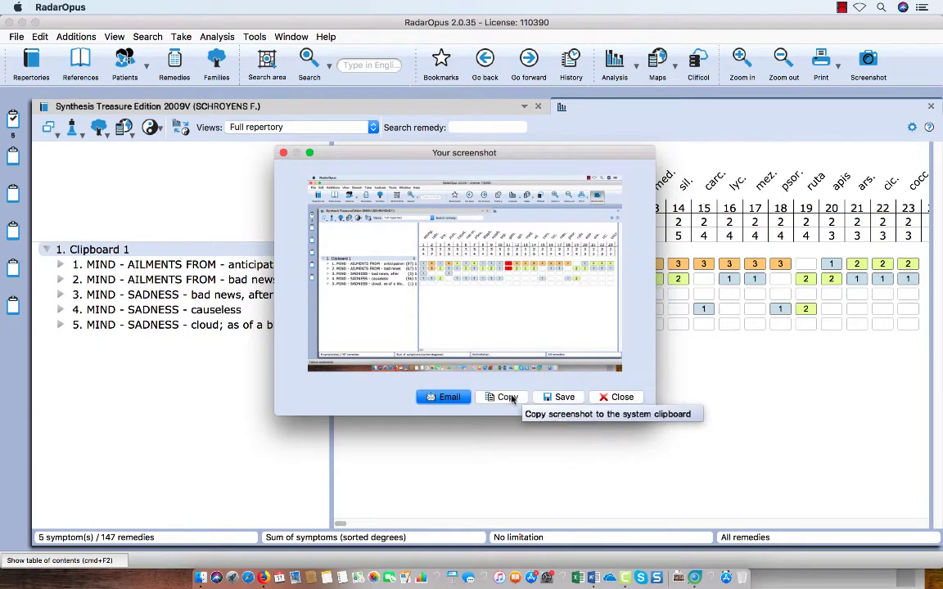
pyautogui.press('super+Tab')
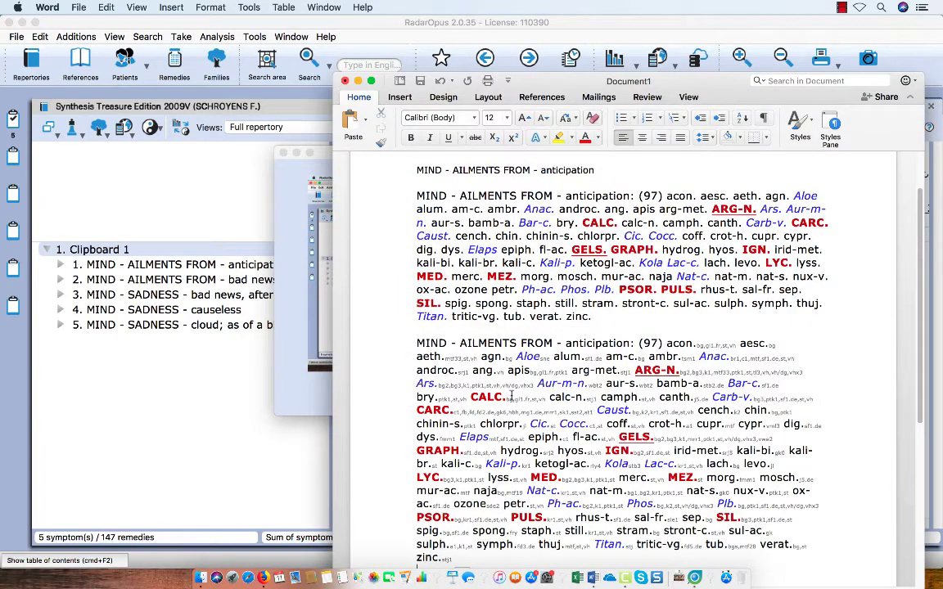
pyautogui.press('super+v')
pyautogui.scroll(-2, 512, 394)
pyautogui.press('Return')
pyautogui.press('Return')
pyautogui.press('Return')
pyautogui.press('Return')
pyautogui.press('Return')
pyautogui.press('Return')
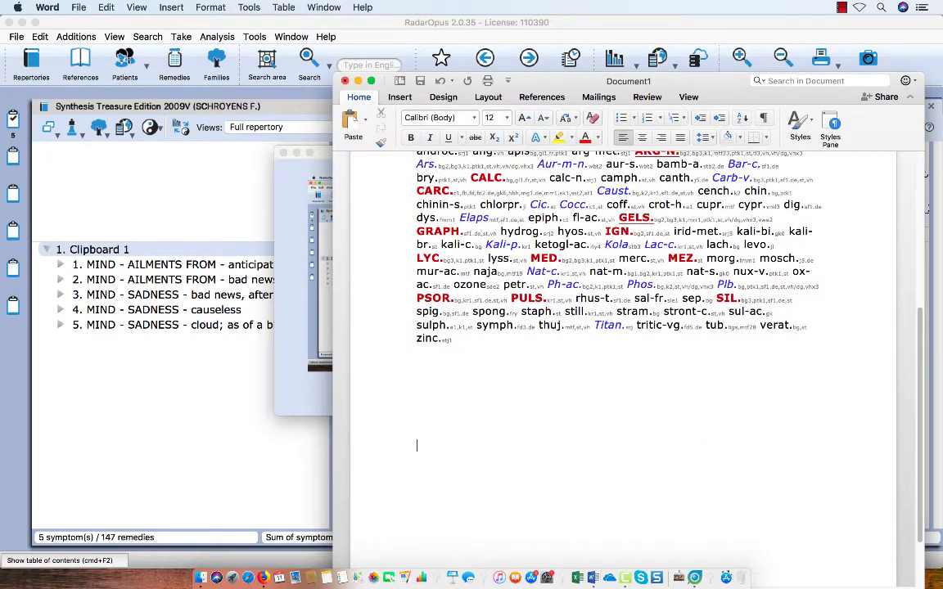
pyautogui.press('super+v')
pyautogui.scroll(-3, 503, 414)
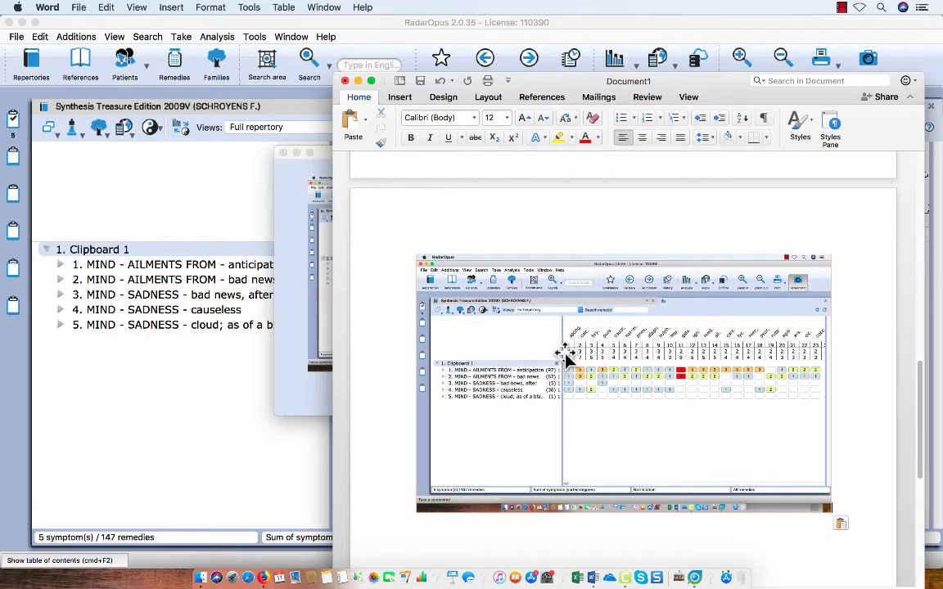
# Copy the whole RadarOpus analysis with no rubric selected and paste it as editable tables below the screenshot in Word
pyautogui.click(300, 311)
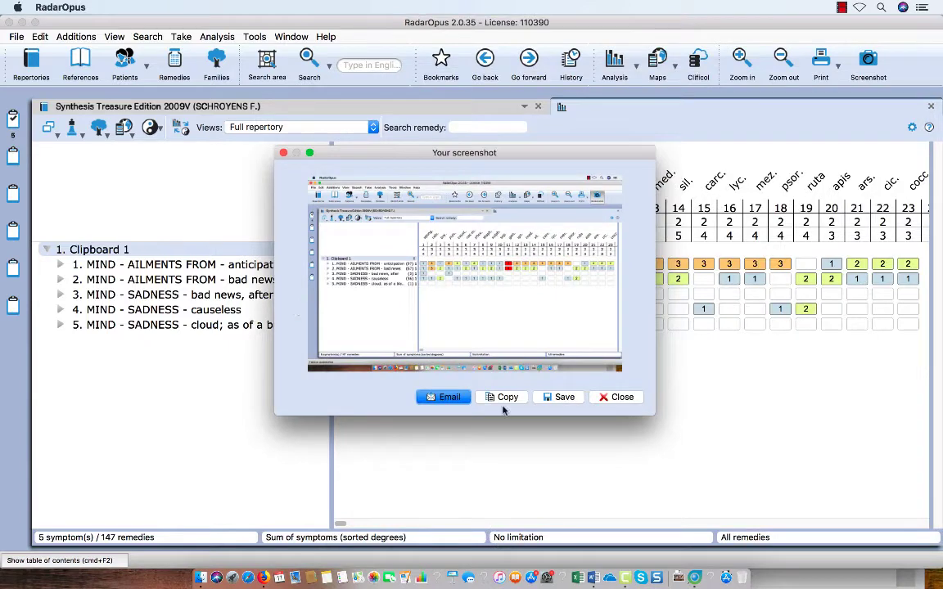
pyautogui.click(620, 399)
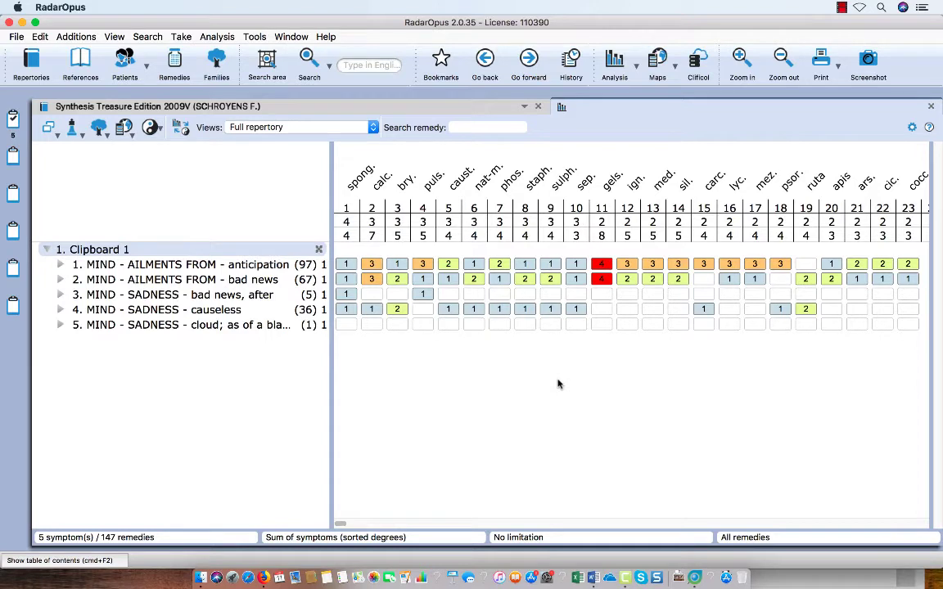
pyautogui.click(196, 283)
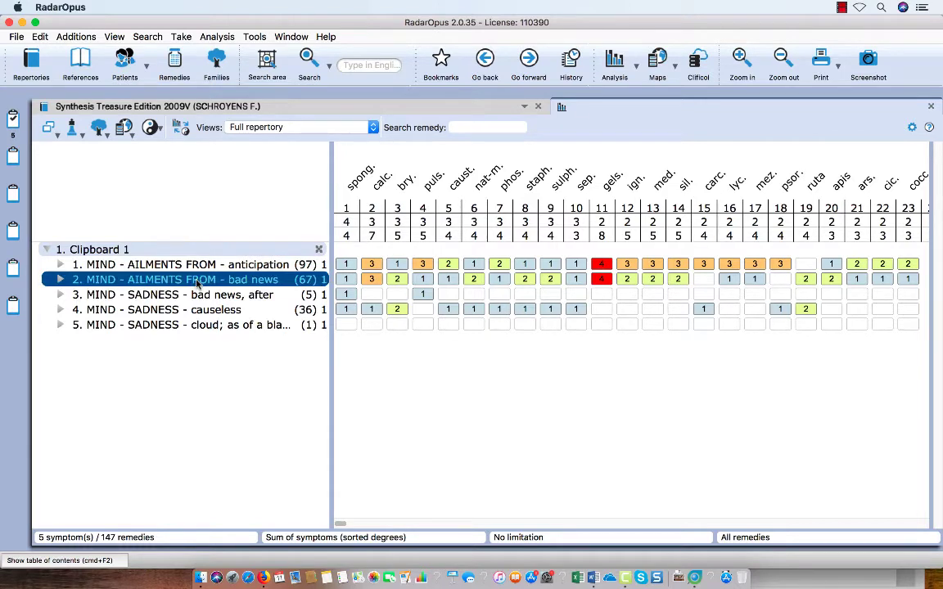
pyautogui.moveTo(214, 283)
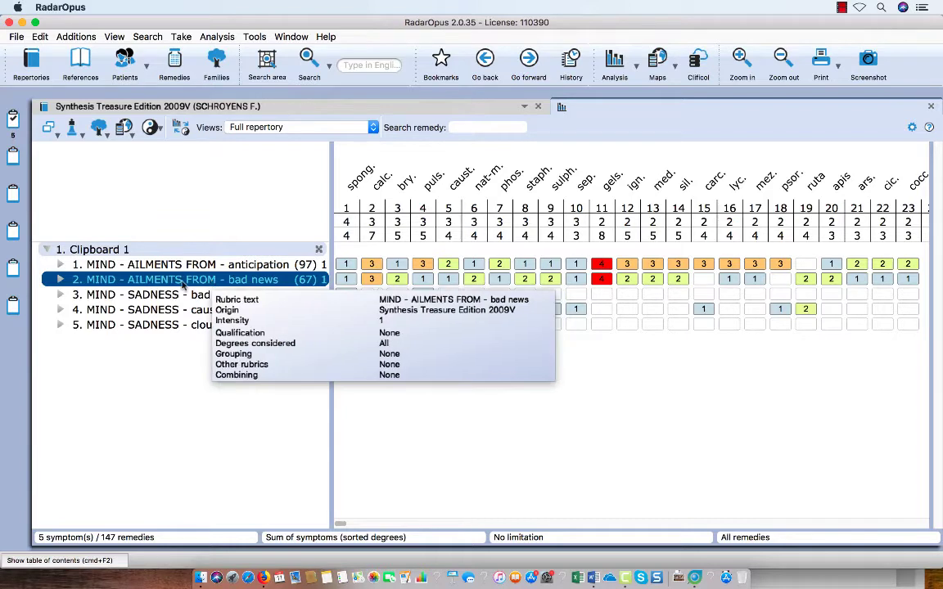
pyautogui.click(169, 374)
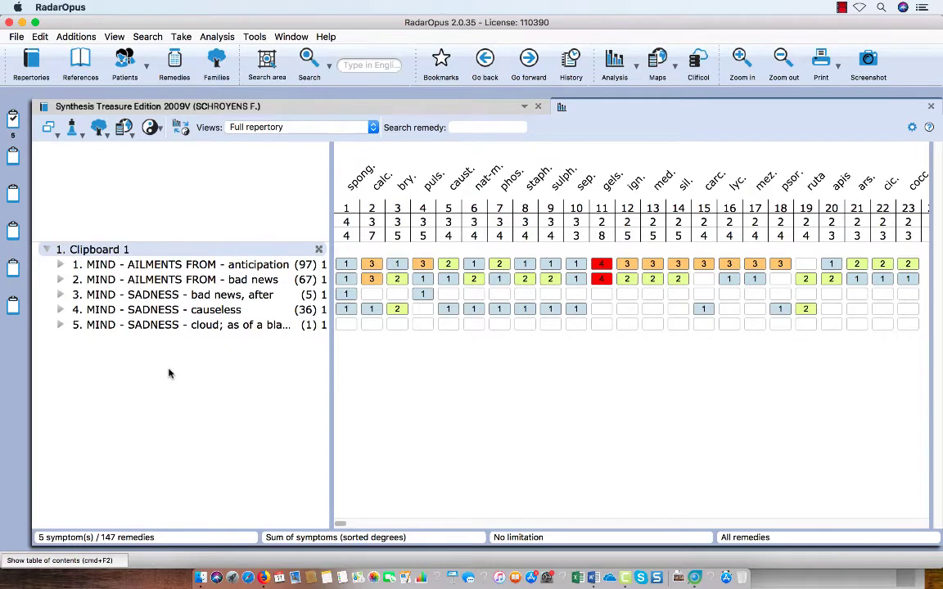
pyautogui.press('super+Tab')
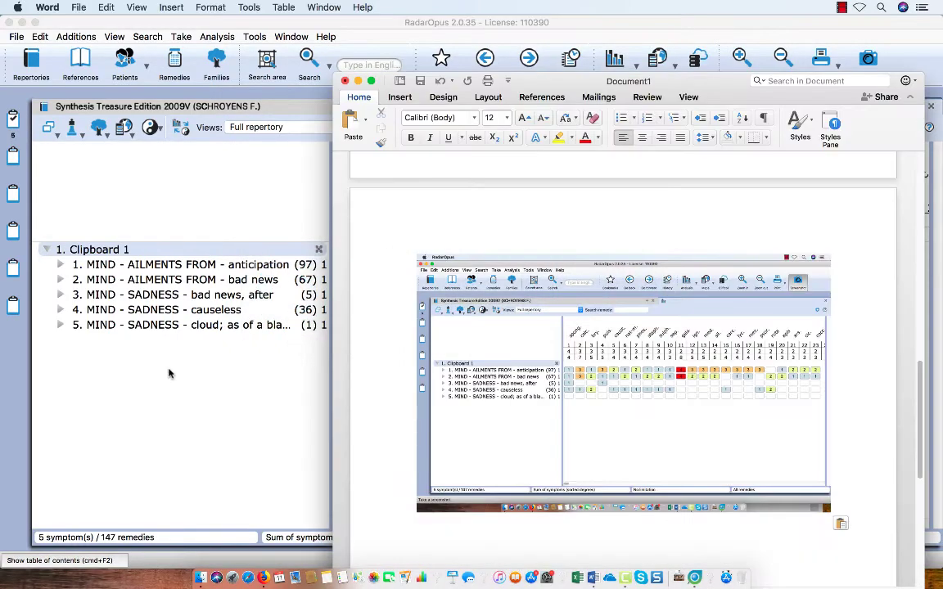
pyautogui.scroll(-5, 564, 436)
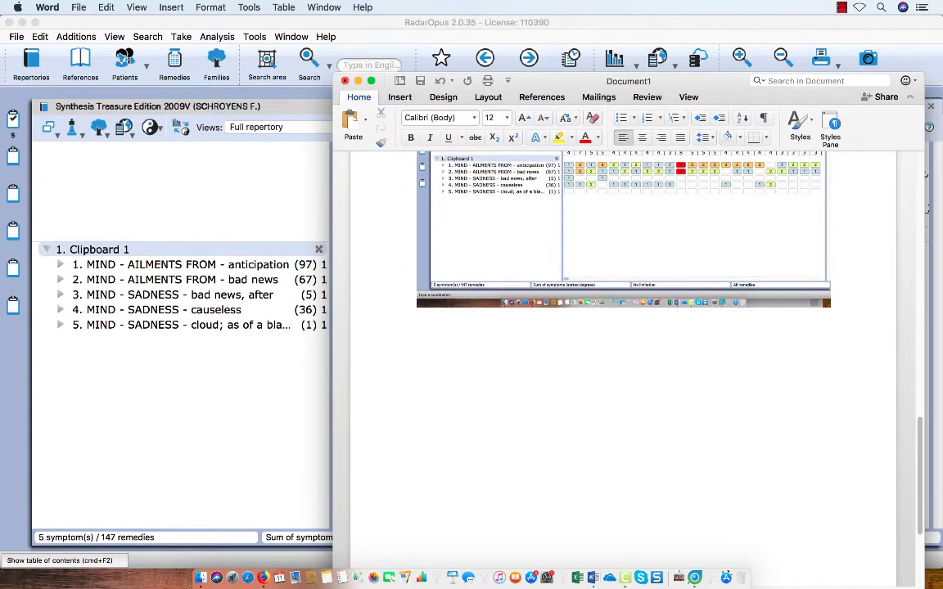
pyautogui.press('super+v')
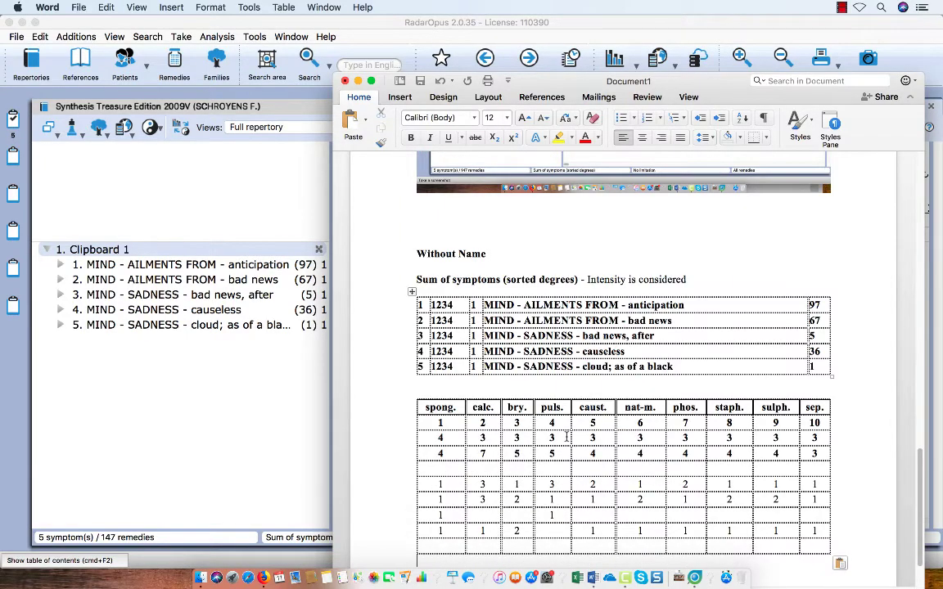
pyautogui.scroll(-2, 566, 437)
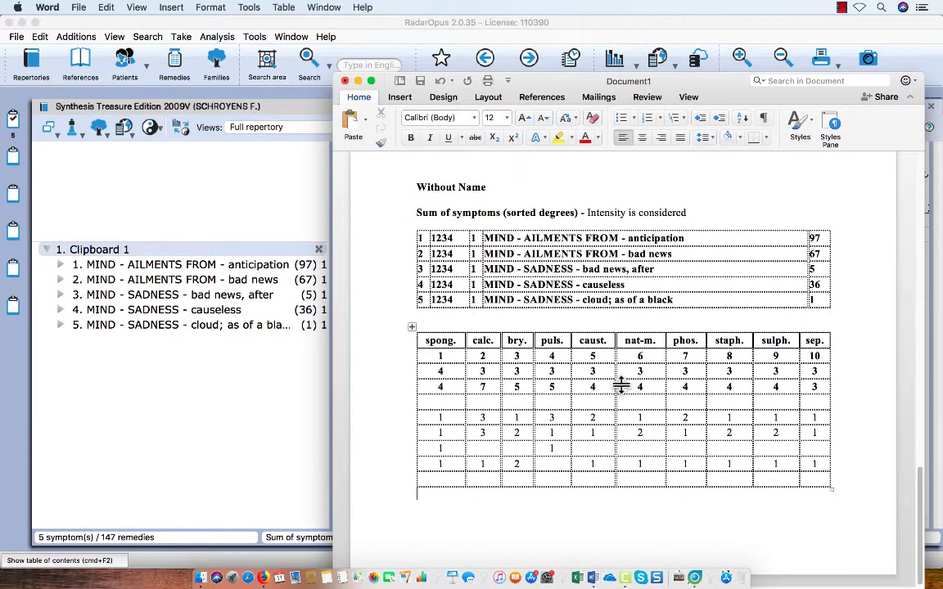
# Delete "a black" from the end of the fifth rubric in the pasted symptom table
pyautogui.click(673, 301)
pyautogui.press('BackSpace')
pyautogui.press('BackSpace')
pyautogui.press('BackSpace')
pyautogui.press('BackSpace')
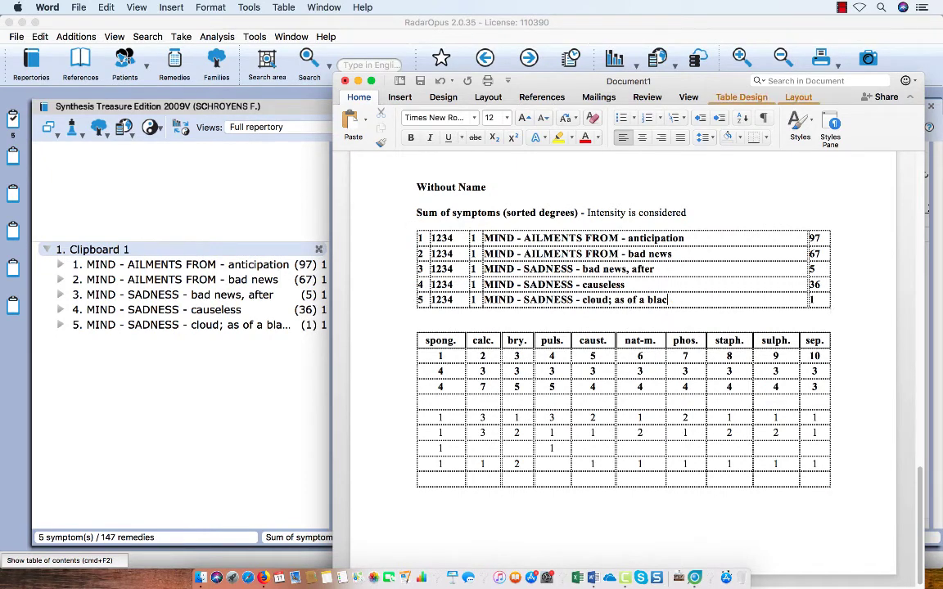
pyautogui.press('BackSpace')
pyautogui.press('BackSpace')
pyautogui.press('BackSpace')
pyautogui.press('BackSpace')
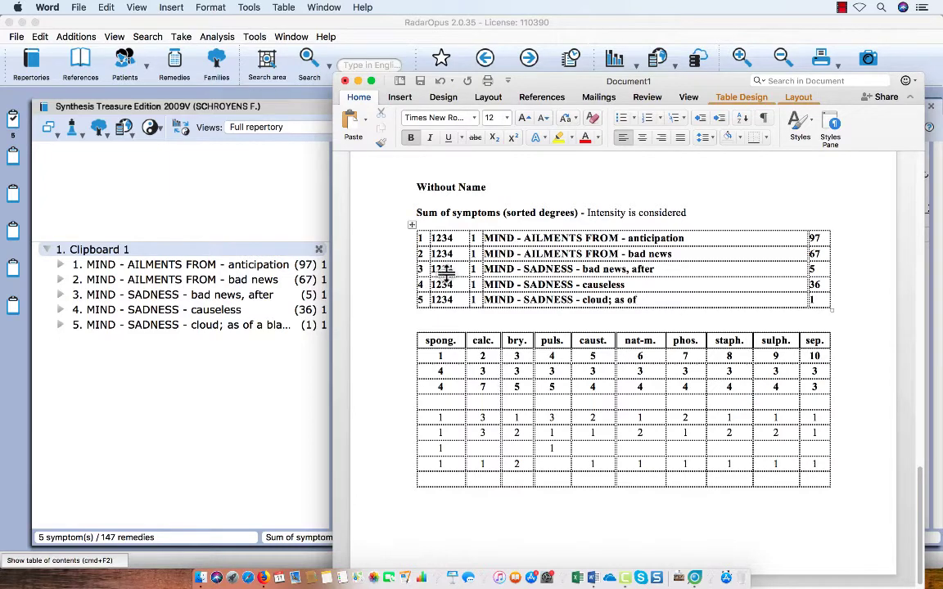
# Copy only the names of the anticipation, sadness after bad news and black cloud rubrics from the RadarOpus analysis and paste them below Word's tables
pyautogui.click(291, 310)
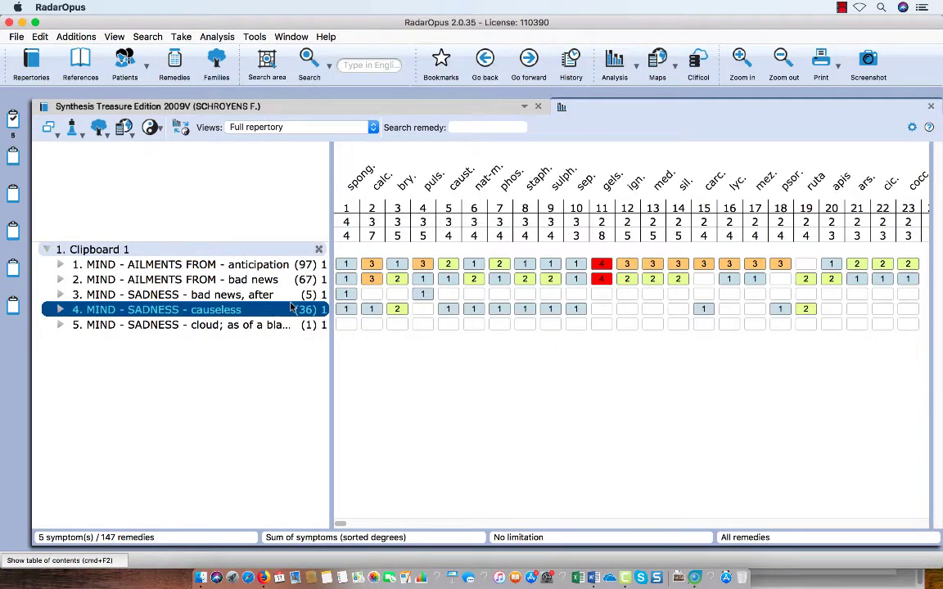
pyautogui.click(204, 265)
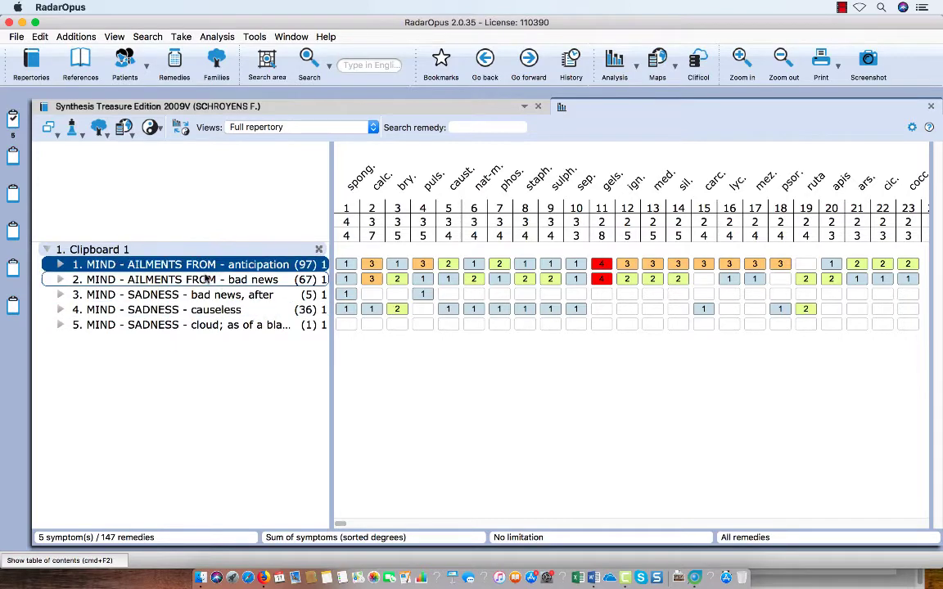
pyautogui.keyDown('super'); pyautogui.click(183, 296); pyautogui.keyUp('super')
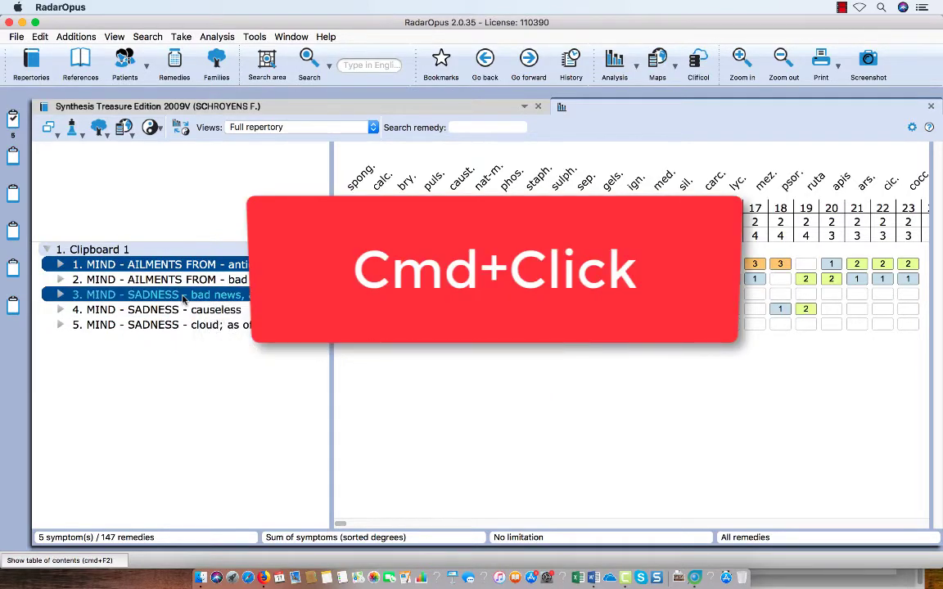
pyautogui.keyDown('super'); pyautogui.click(173, 327); pyautogui.keyUp('super')
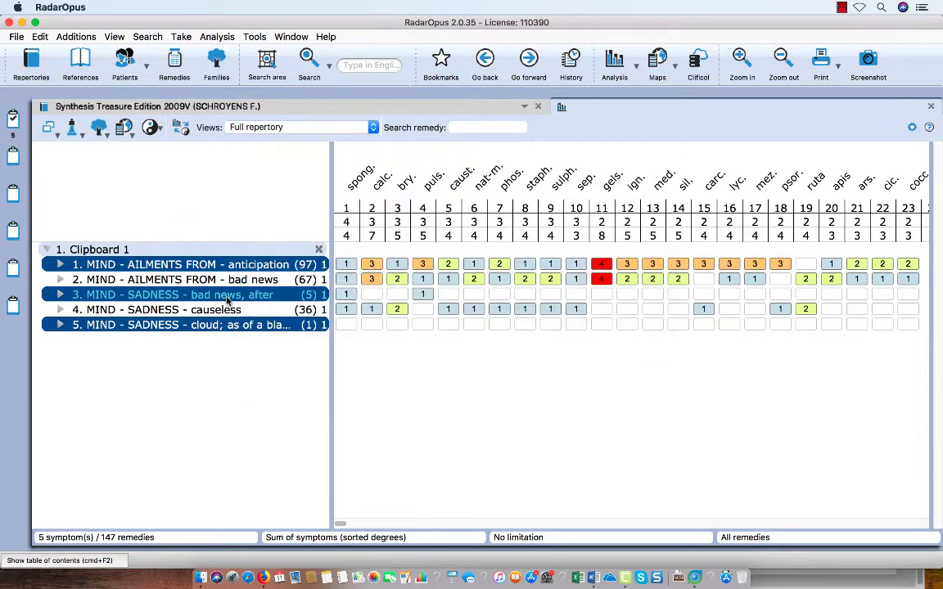
pyautogui.press('super+Tab')
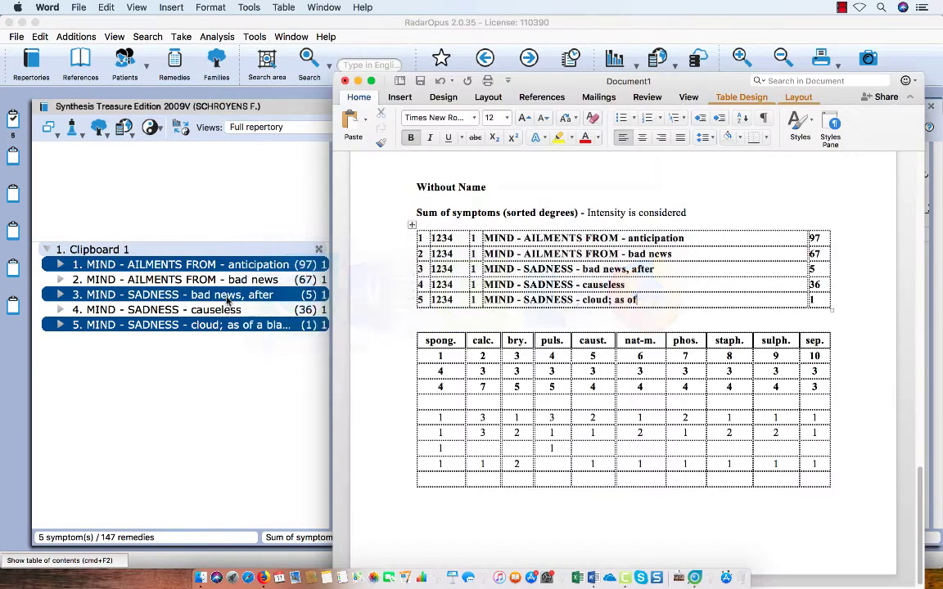
pyautogui.scroll(-10, 795, 458)
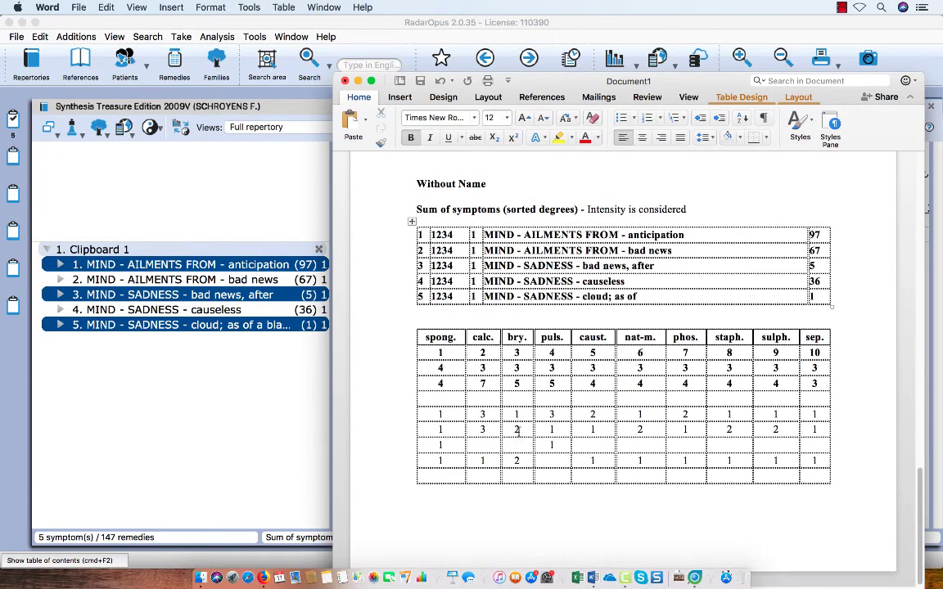
pyautogui.click(844, 238)
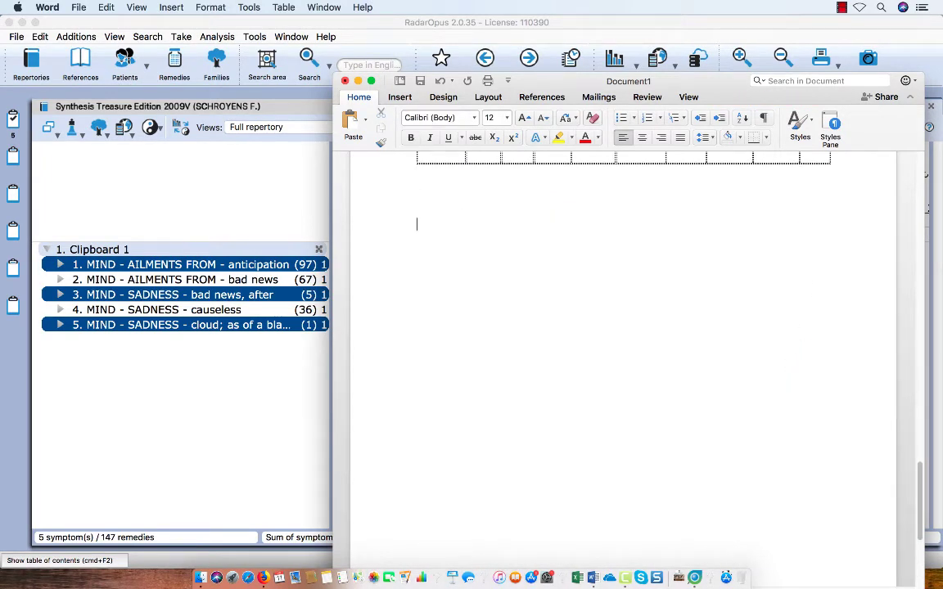
pyautogui.write('MIND - AILMENTS FROM - anticipation MIND - SADNESS - bad news, after MIND - SADNESS - cloud; as of a black')
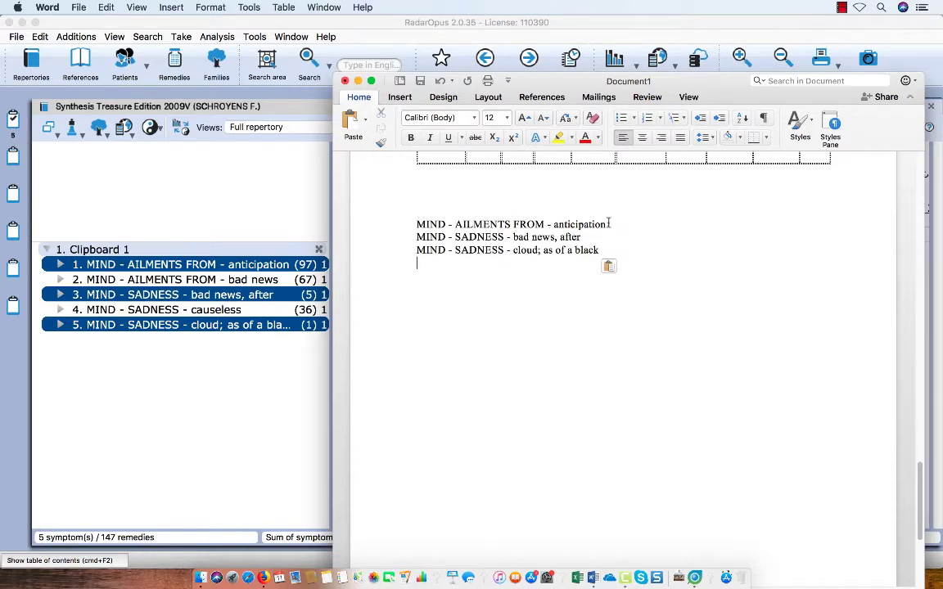
# Copy all clipboard 1 rubrics with their remedies from RadarOpus and paste them a few lines below the rubric names in Word
pyautogui.click(210, 275)
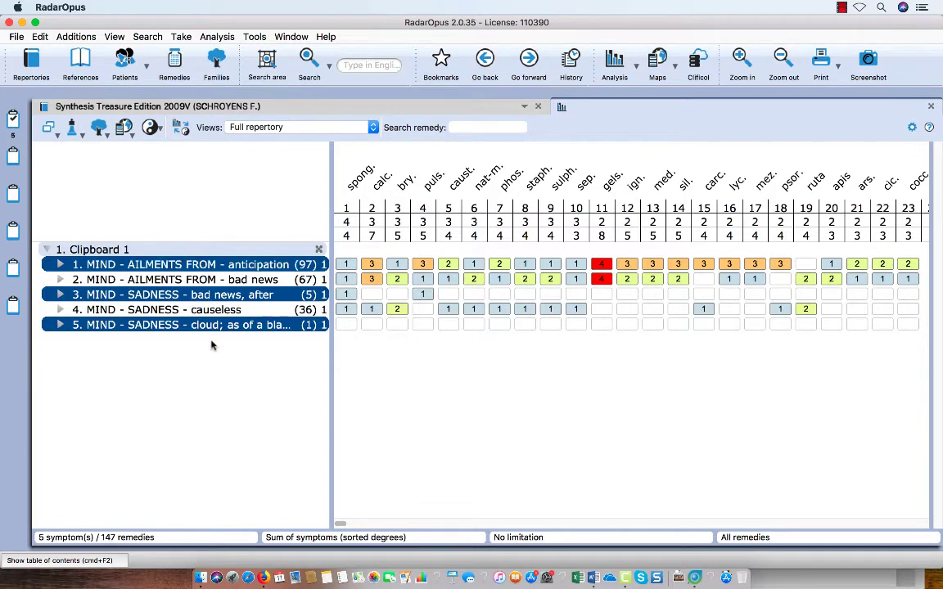
pyautogui.press('super+a')
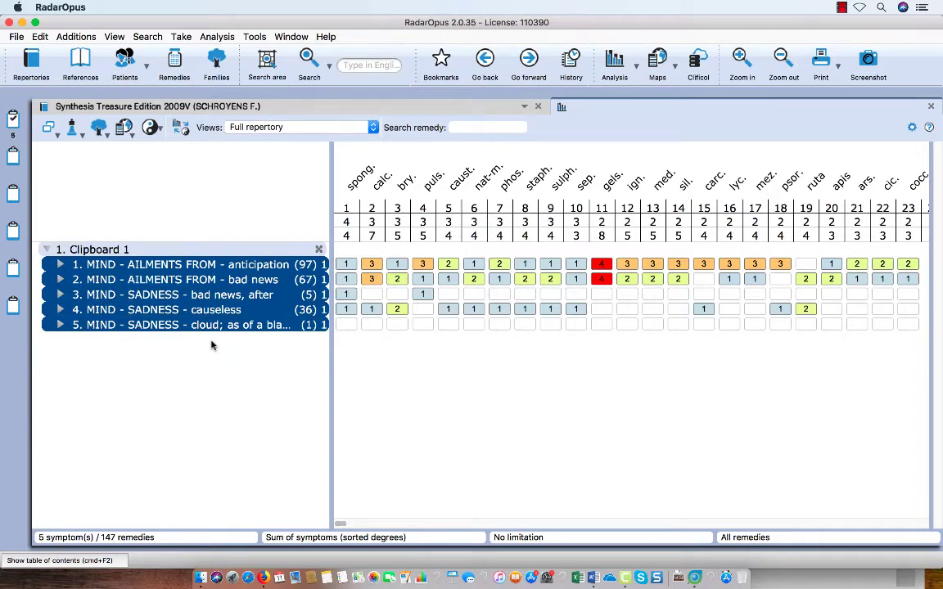
pyautogui.press('super+Tab')
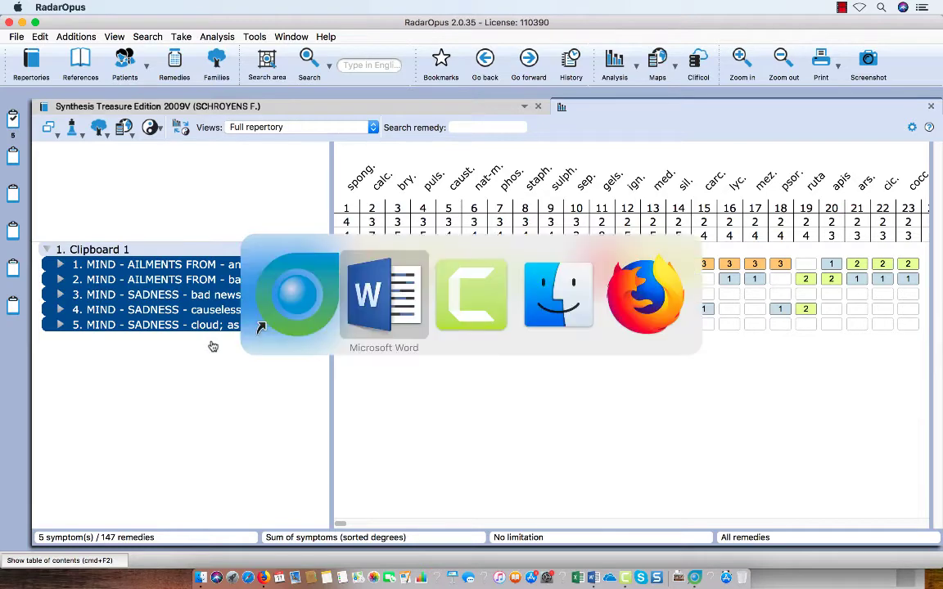
pyautogui.press('Return')
pyautogui.press('Return')
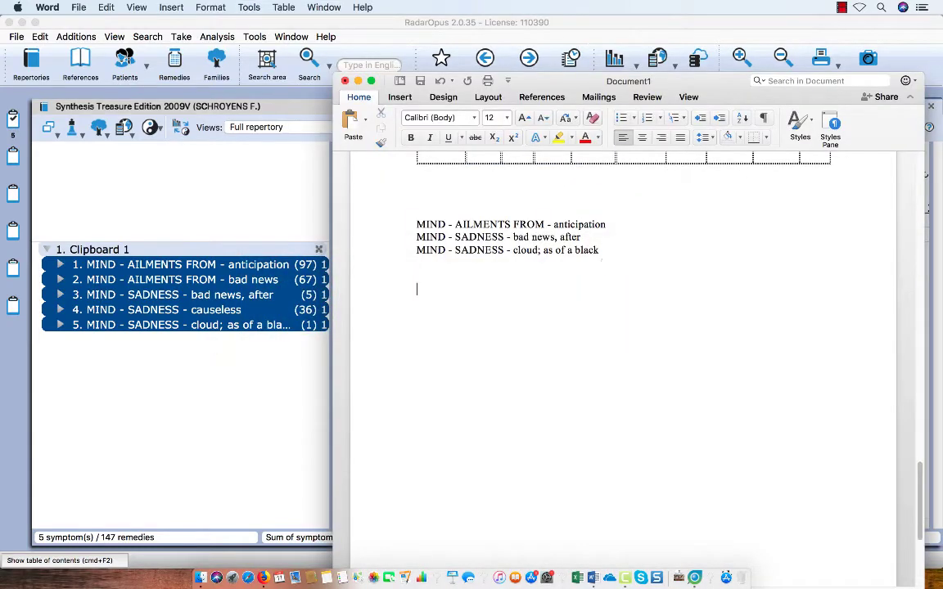
pyautogui.write('MIND - AILMENTS FROM - anticipation: (97) acon. aesc. aeth. agn. Aloe alum. am-c. ambr. Anac. androc. ang. apis arg-met. ARG-N. Ars. Aur-m-n. aur-s. bamb-a. Bar-c. bry. CALC. calc-n. camph. canth. Carb-v. CARC. Caust. cench. chin. chinin-s. chlorpr. Cic. Cocc. coff. crot-h. cupr. cypr. dig. dys. Elaps epiph. fl-ac. GELS. GRAPH. hydrog. hyos. IGN. irid-met. kali-bi. kali-br. kali-c. Kali-p. ketogl-ac. Kola Lac-c. lach. levo. LYC. lyss. MED. merc. MEZ. morg. mosch. mur-ac. naja Nat-c. nat-m. nat-s. nux-v. ox-ac. ozone petr. Ph-ac. Phos. Plb. PSOR. PULS. rhus-t. sal-fr. sep. SIL. spig. spong. staph. still. stram. stront-c. sul-ac. sulph. symph. thuj. Titan. tritic-vg. tub. verat. zinc. MIND - AILMENTS FROM - bad news: (67) acon. aln. alum. alumn. ambr. Apis Arn. ars. art-v. aster. aur. aur-m. bapt. Bry. CALC. calc-p. calc-s. caust. Cham. chin. cic. cinnb. cocc. colch. Coloc. cupr. dig. dros. form. GELS. grat. hist. hyos. Ign. kali-c. kali-p. kola lac-v. lach. lyc. lyss. mag-c. manc. Med. mez. Nat-m. nat-p. nit-ac. Nux-v. paeon. Pall. ph-ac. phos. podo. puls. Ruta sabin. sep. Sil. spong. Staph. stram. Sulph. tarent. teucr. Vanil. zinc. MIND - SADNESS - bad news, after: (5) calc-p. dulc. puls. pycnop-sa. spong. MIND - SADNESS - causeless: (35) aids. androc. bamb-a. brass-c. Bry. cact. calc. Calc-sil. carc. cardios-h. caust. cench. gink-b. hydroph. kali-s. lap-la. marb-w. Mur-ac. nat-m. nept-m. oxal-a. pant-ac. ped. phos. positr. psor. rhus-t. Ruta sars. sep. spong. staph. sulph. tarent. vanil. MIND - SADNESS - cloud; as of a black: (1) brass-c.')
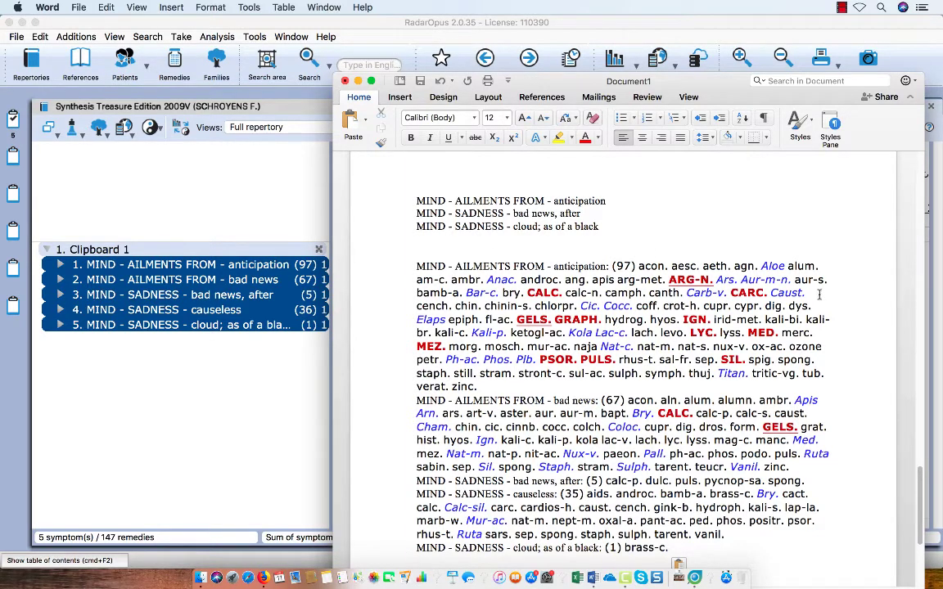
# Insert a blank line after the anticipation, ailments from bad news and sadness after bad news rubrics in the pasted remedy list
pyautogui.click(531, 386)
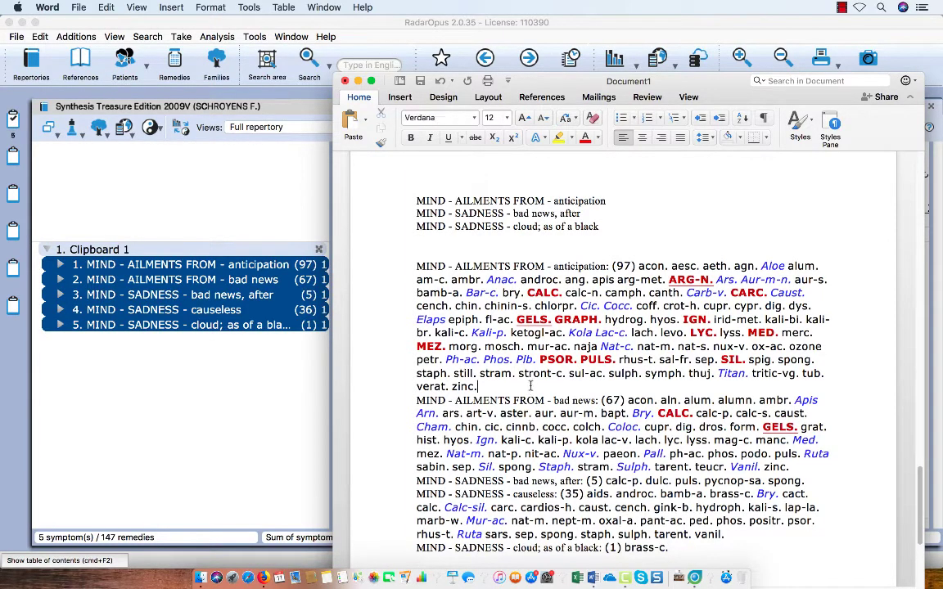
pyautogui.press('Return')
pyautogui.scroll(-3, 531, 385)
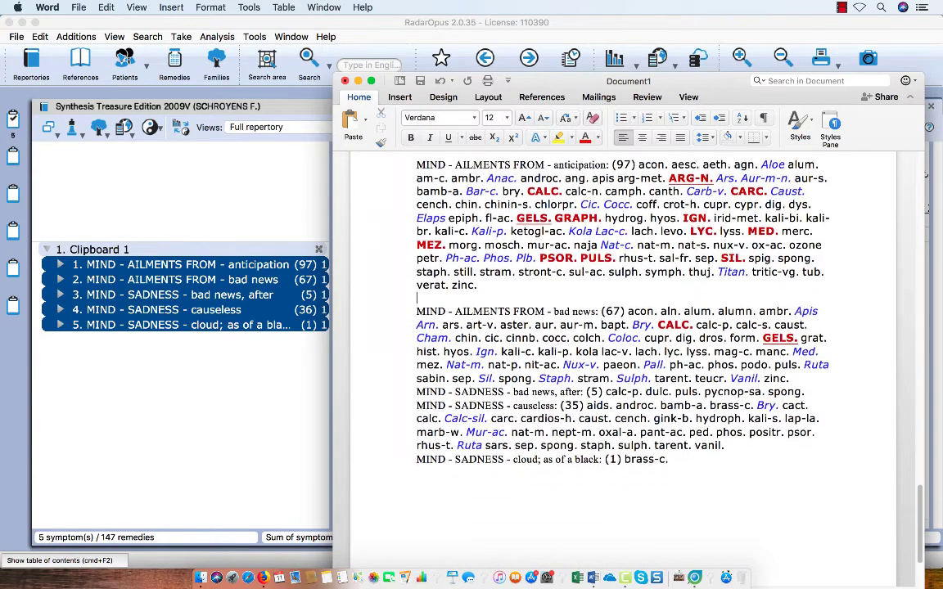
pyautogui.scroll(-1, 478, 347)
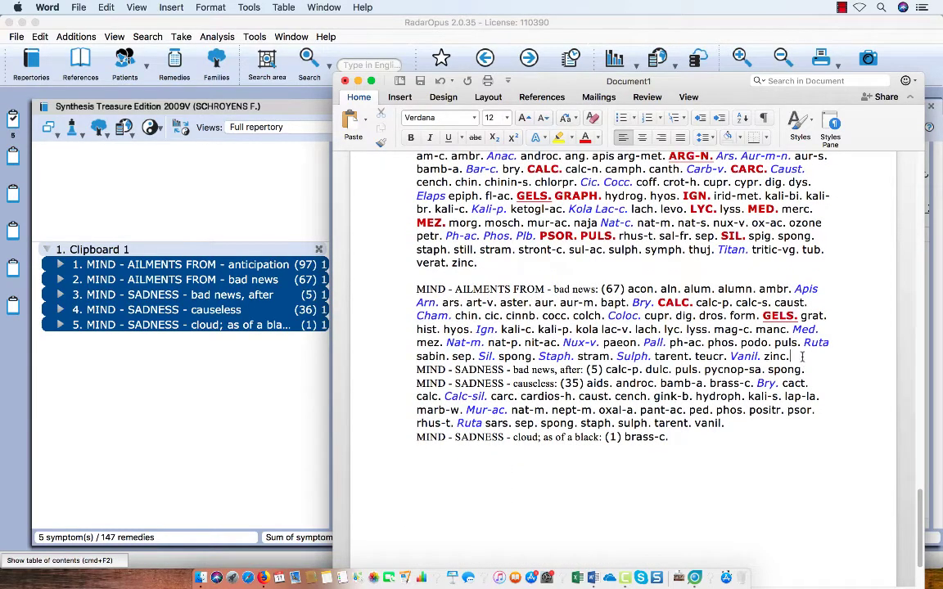
pyautogui.press('Return')
pyautogui.click(809, 382)
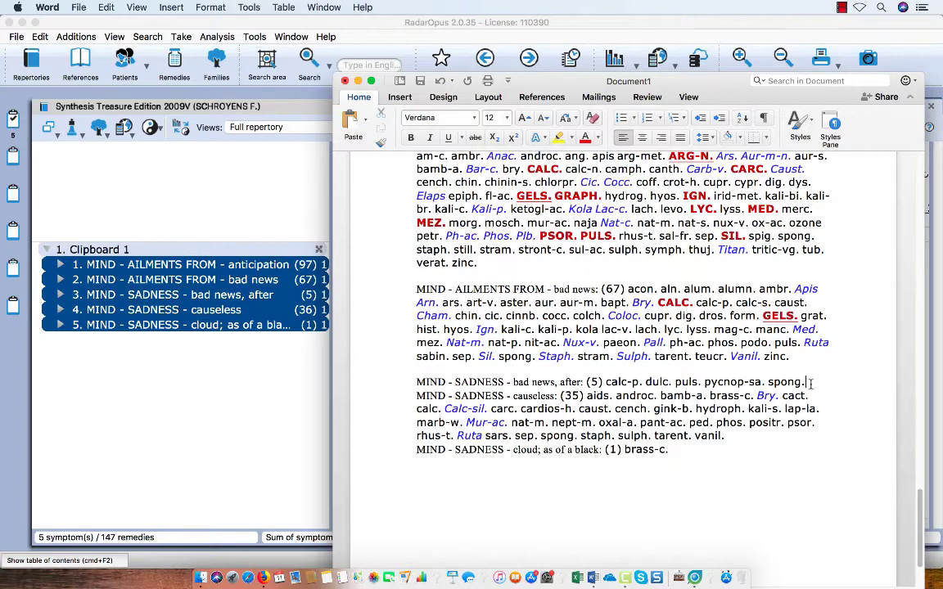
pyautogui.press('Return')
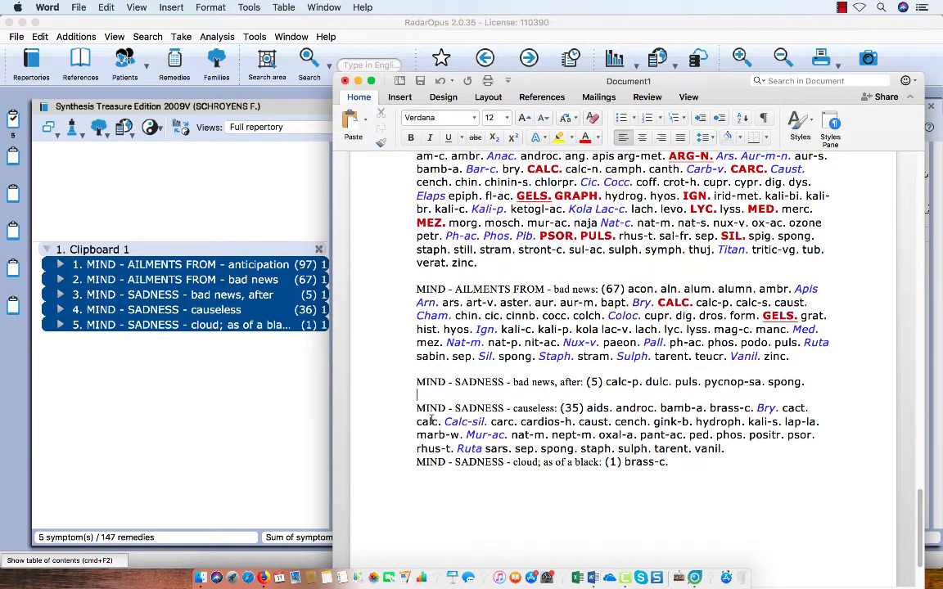
# Deselect every rubric in the RadarOpus analysis, copy the whole analysis and paste it as tables below the remedy list in Word
pyautogui.click(287, 405)
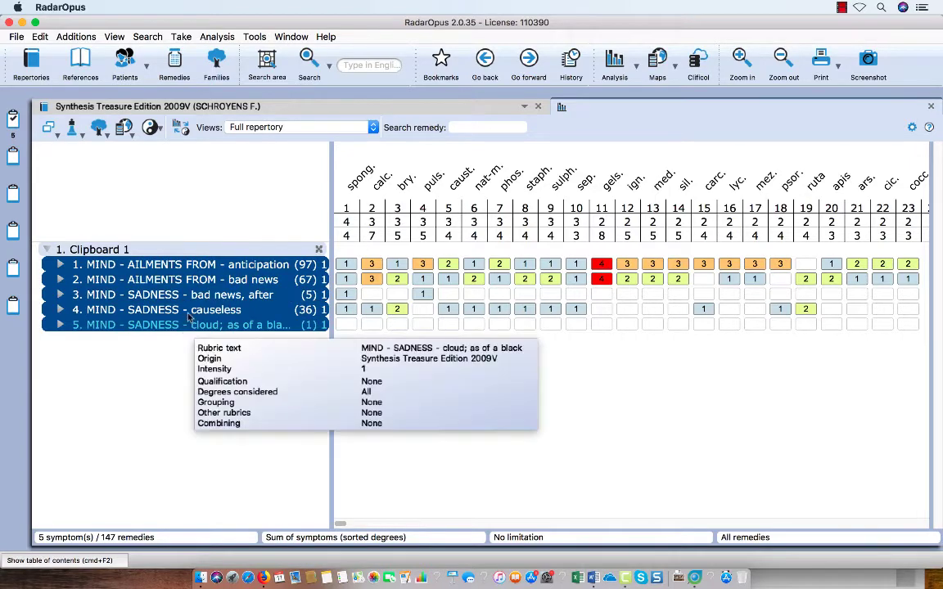
pyautogui.click(195, 267)
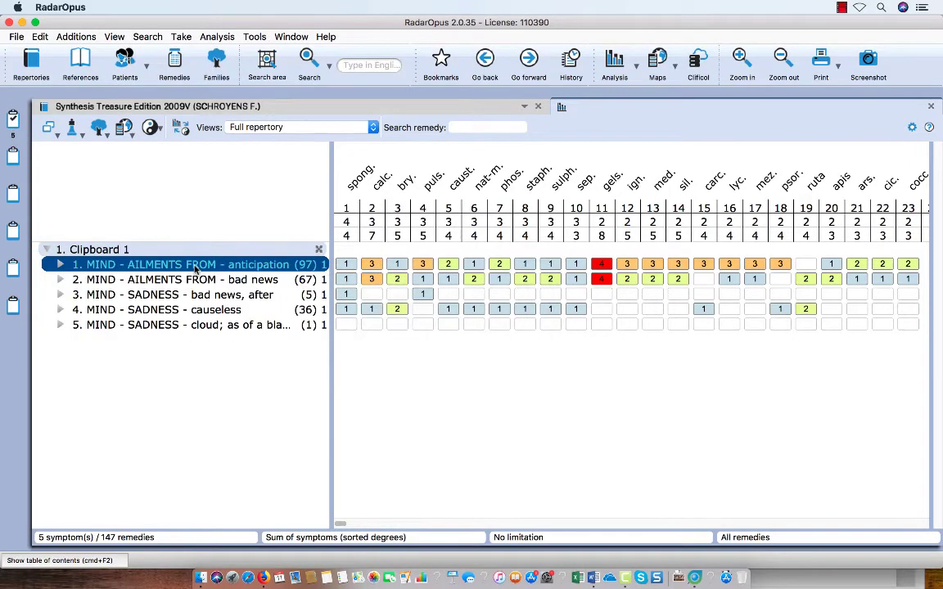
pyautogui.keyDown('super'); pyautogui.click(195, 267); pyautogui.keyUp('super')
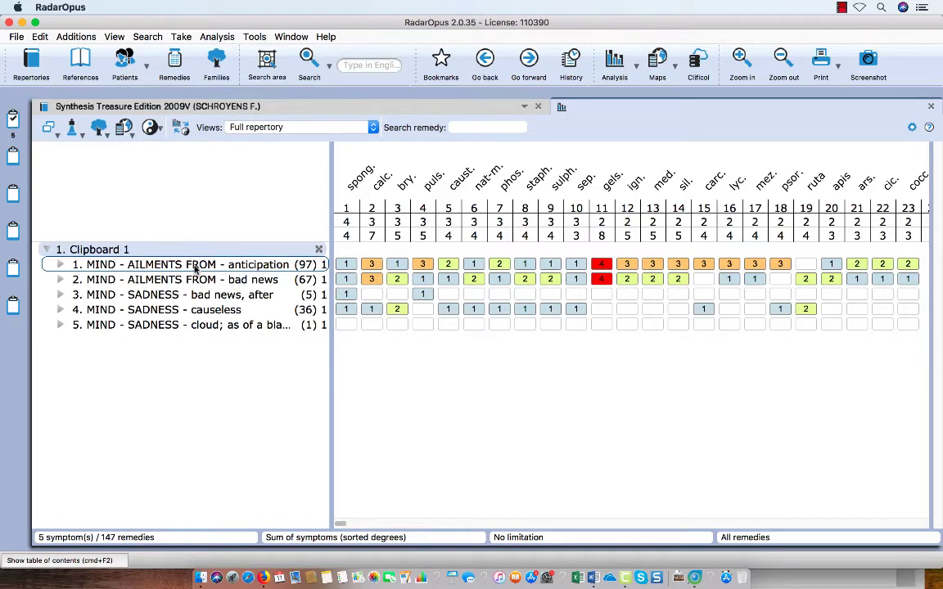
pyautogui.click(193, 348)
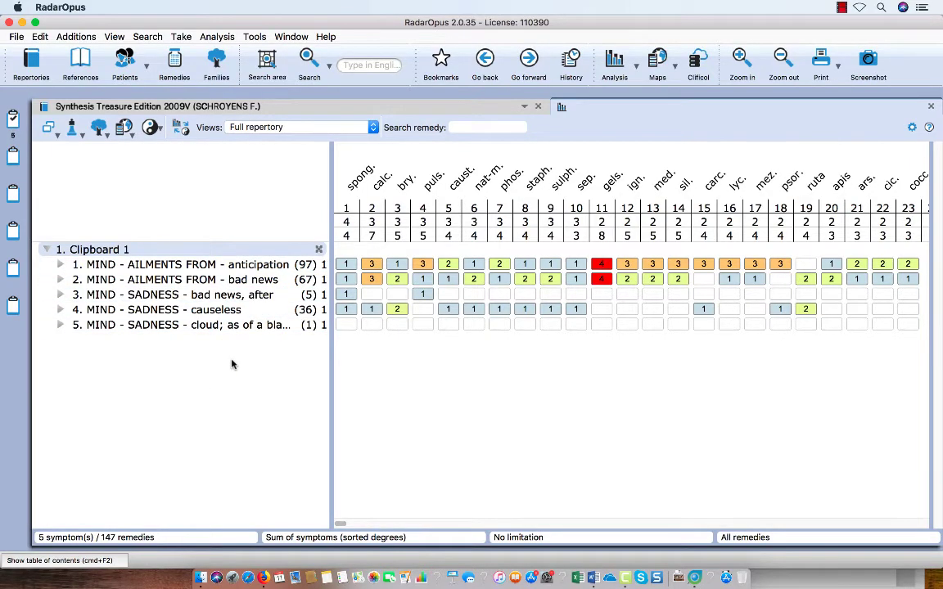
pyautogui.press('super+Tab')
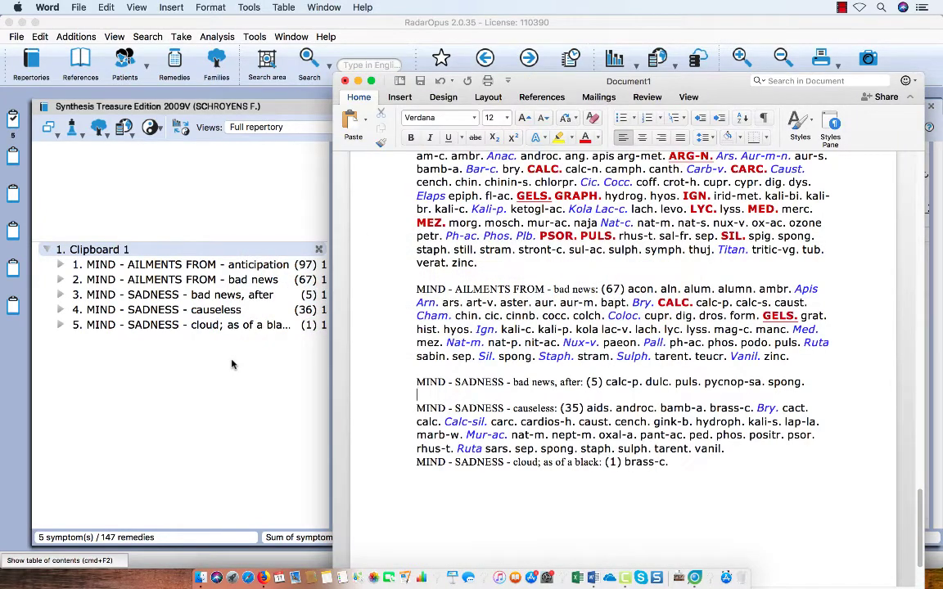
pyautogui.press('Down')
pyautogui.press('Down')
pyautogui.press('Down')
pyautogui.press('Down')
pyautogui.press('Down')
pyautogui.press('Down')
pyautogui.press('super+v')
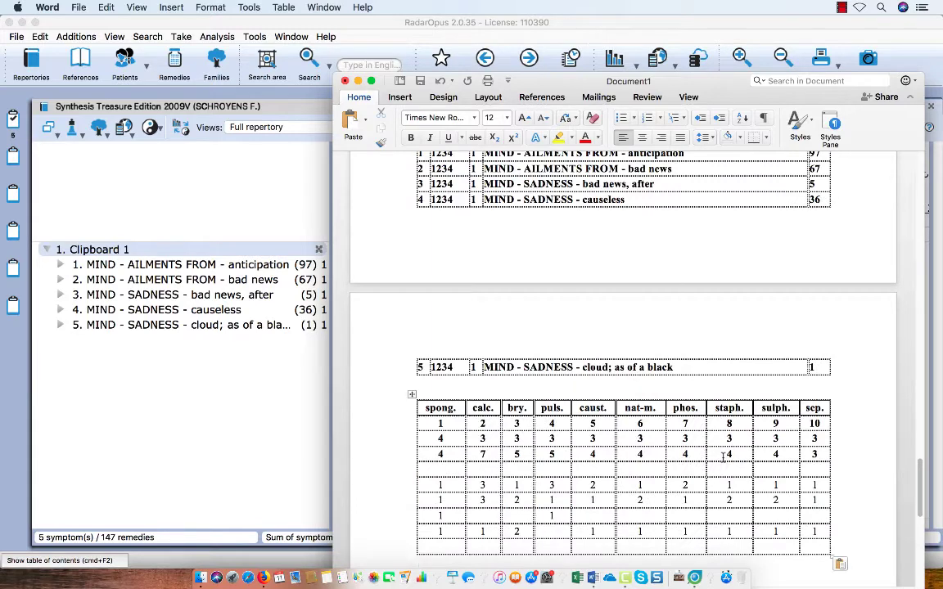
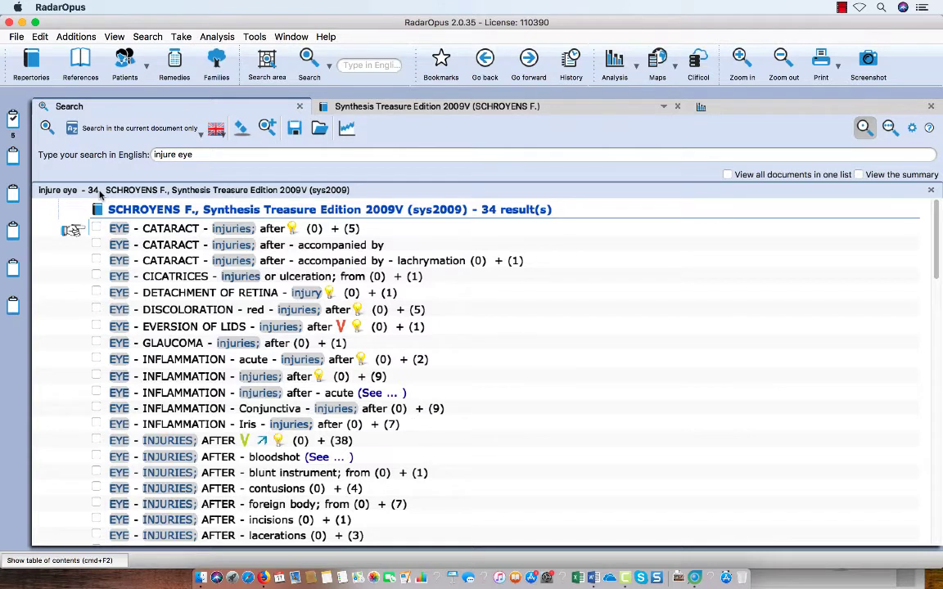
# Select and copy the cataract with lachrymation, detachment of retina, inflammation after injuries and main EYE - INJURIES; AFTER rubrics from the "injure eye" search results
pyautogui.click(96, 259)
pyautogui.click(96, 292)
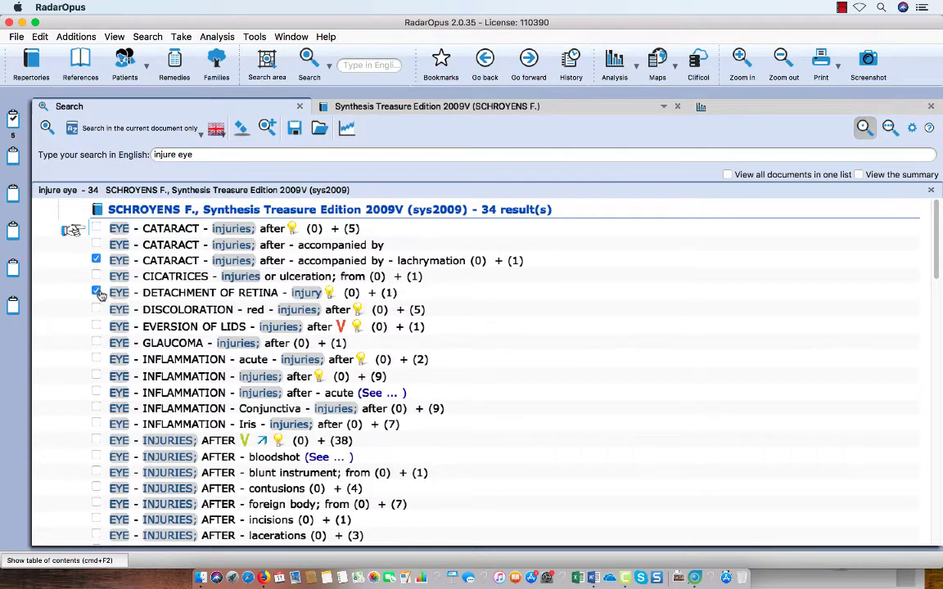
pyautogui.click(96, 376)
pyautogui.click(95, 440)
# Switch to Word and paste the copied eye rubrics a few blank lines below the last analysis table
pyautogui.press('super+Tab')
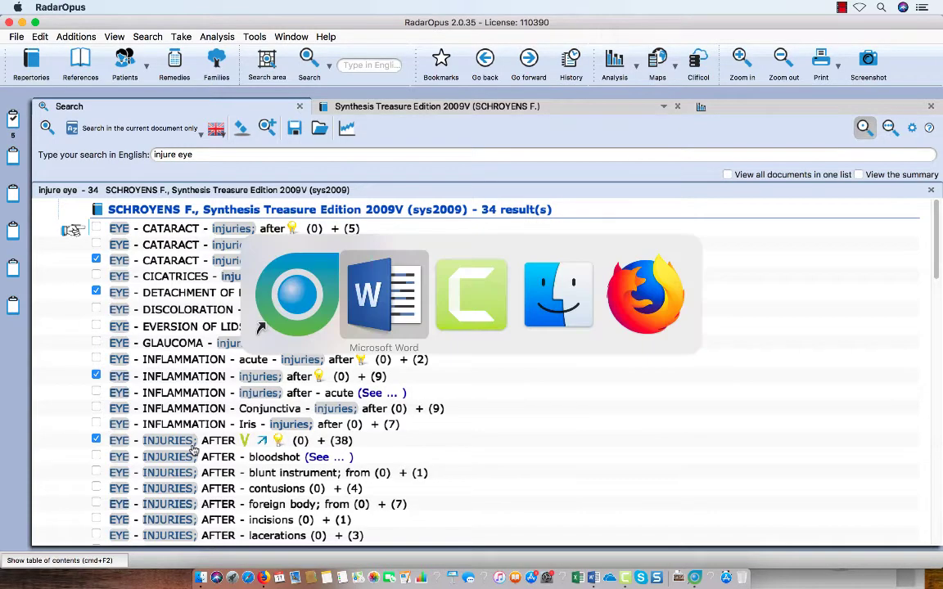
pyautogui.scroll(-10, 195, 448)
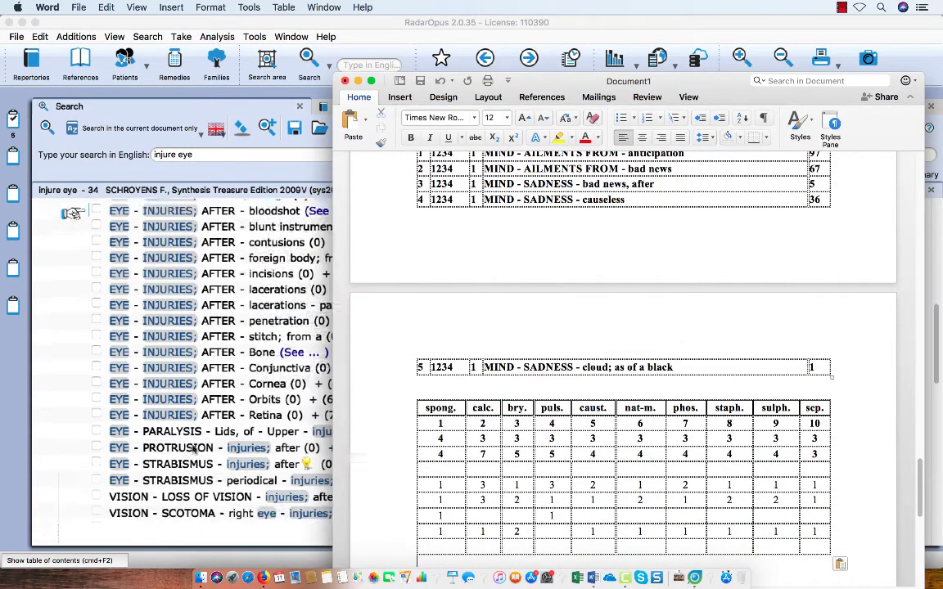
pyautogui.scroll(-8, 507, 553)
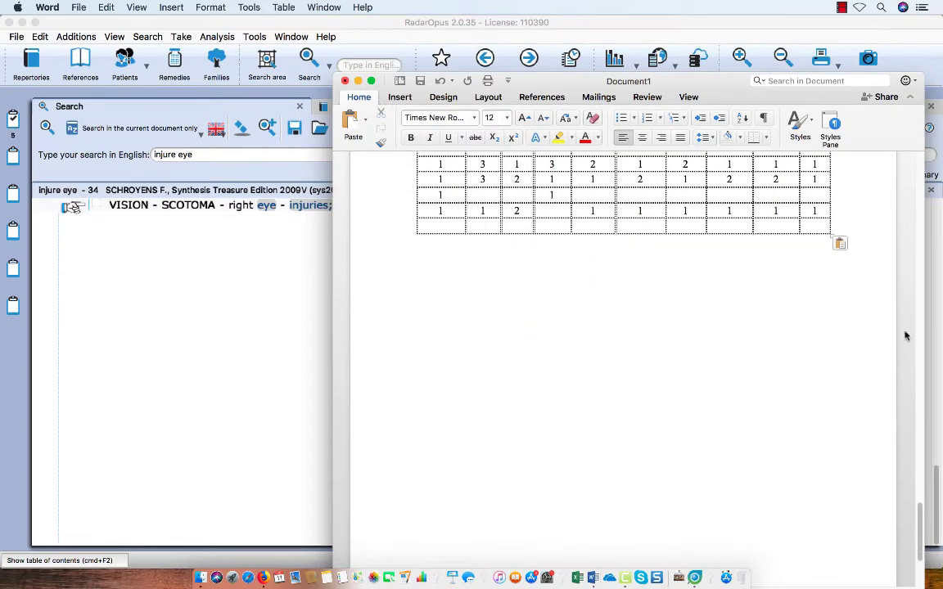
pyautogui.click(869, 276)
pyautogui.press('Return')
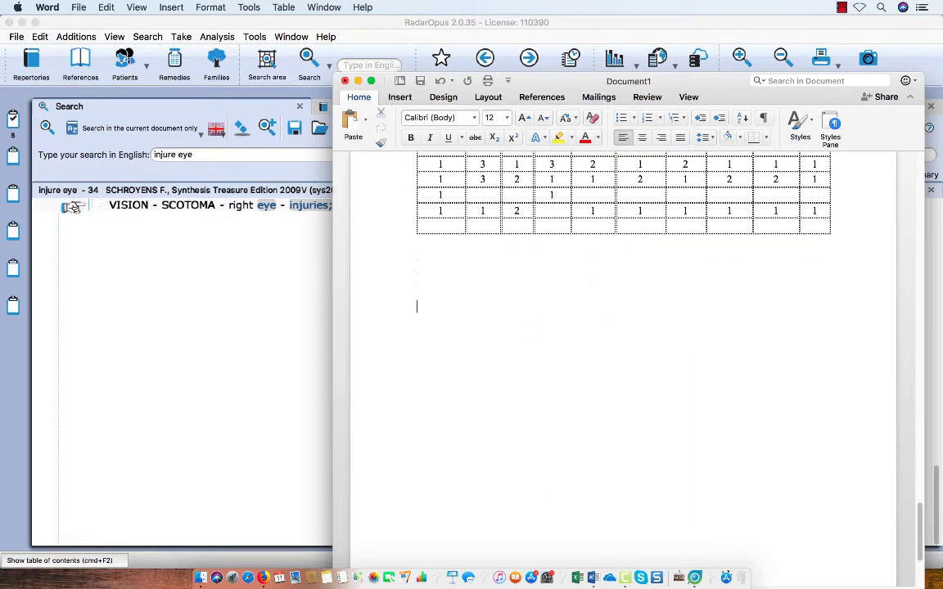
pyautogui.write('EYE - CATARACT - injuries; after - accompanied by - lachrymation (0) + (1) EYE - DETACHMENT OF RETINA - injury (0) + (1) EYE - INFLAMMATION - injuries; after (0) + (9) EYE - INJURIES; AFTER (0) + (38)')
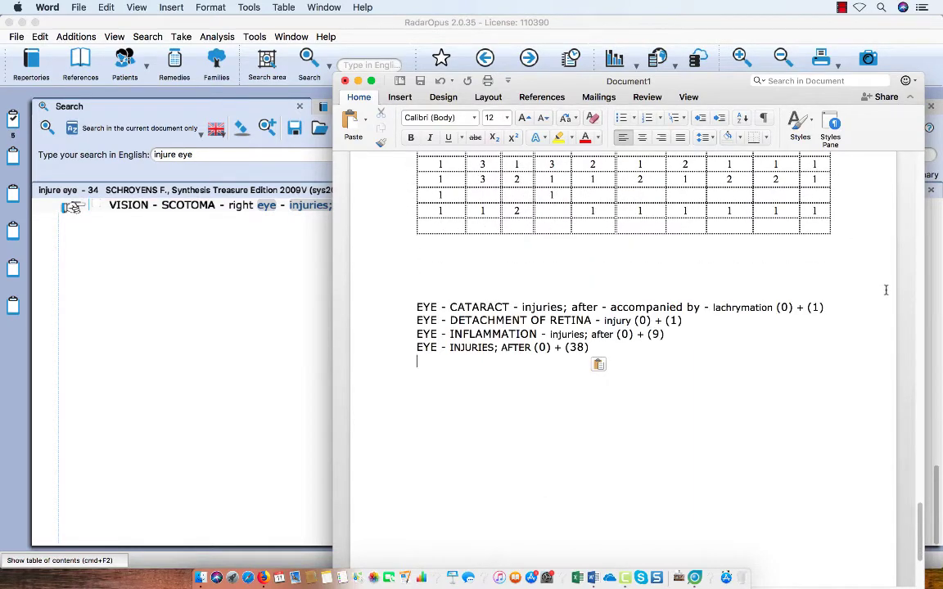
pyautogui.press('Return')
# Return to RadarOpus and select all rubrics in the "injure eye" search results
pyautogui.scroll(2, 209, 322)
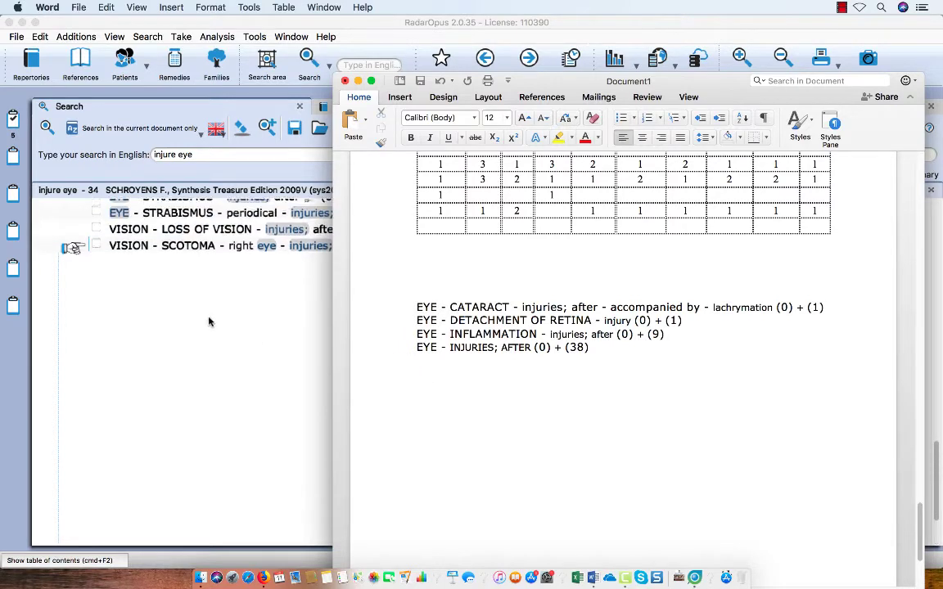
pyautogui.click(209, 322)
pyautogui.scroll(5, 210, 322)
pyautogui.scroll(5, 210, 322)
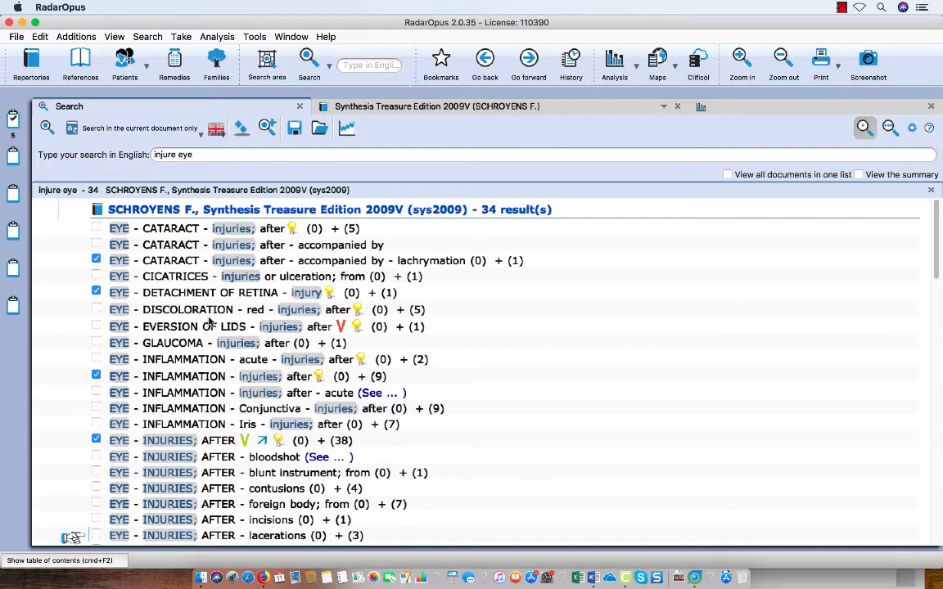
pyautogui.press('super+a')
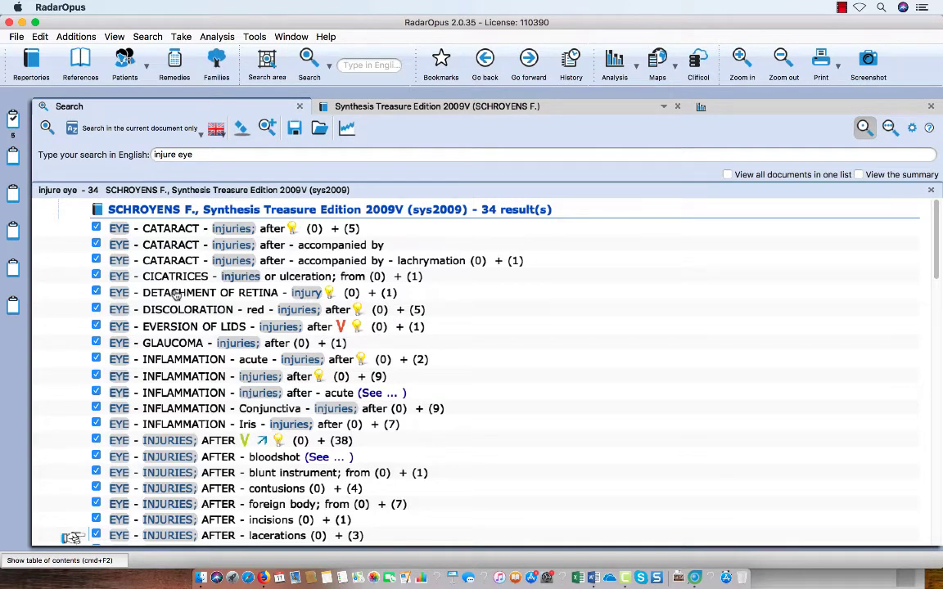
# Show the RadarOpus analysis, deselect the MIND - SADNESS - bad news, after rubric and take a screenshot of the entire screen
pyautogui.click(745, 110)
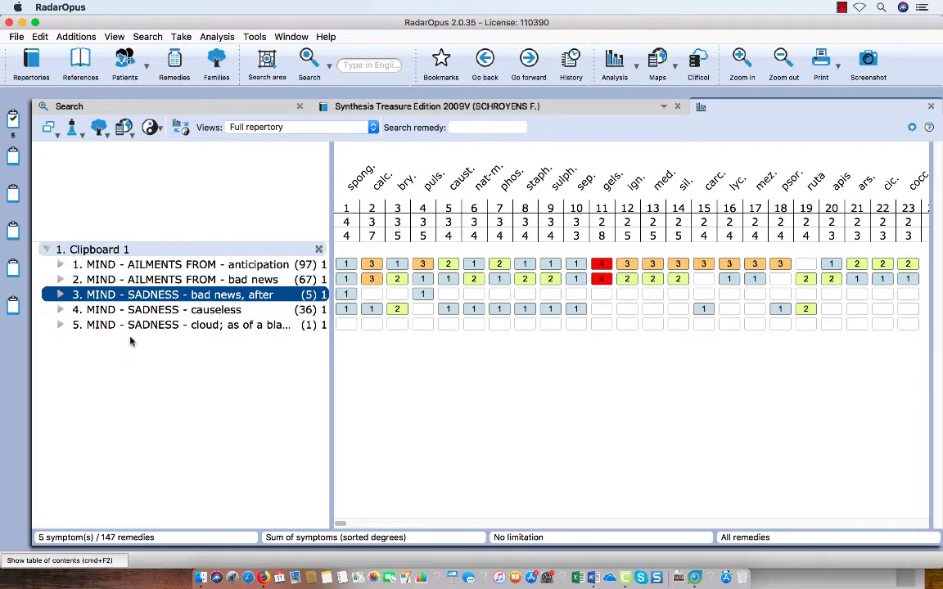
pyautogui.keyDown('super'); pyautogui.click(167, 296); pyautogui.keyUp('super')
pyautogui.click(194, 444)
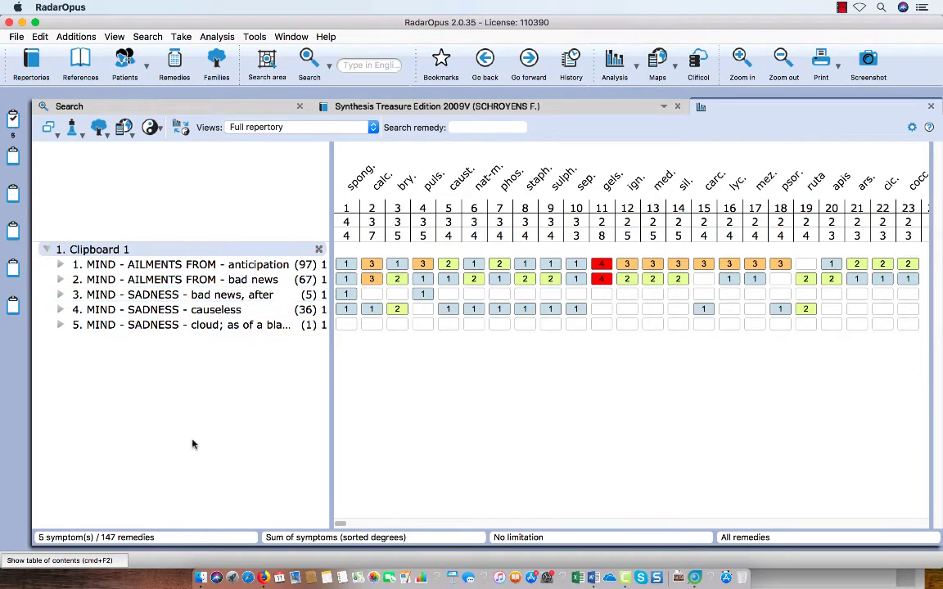
pyautogui.press('shift+super+3')
# Minimise RadarOpus, view the full-screen screenshot from the desktop in Preview, and delete the screenshot file
pyautogui.click(23, 22)
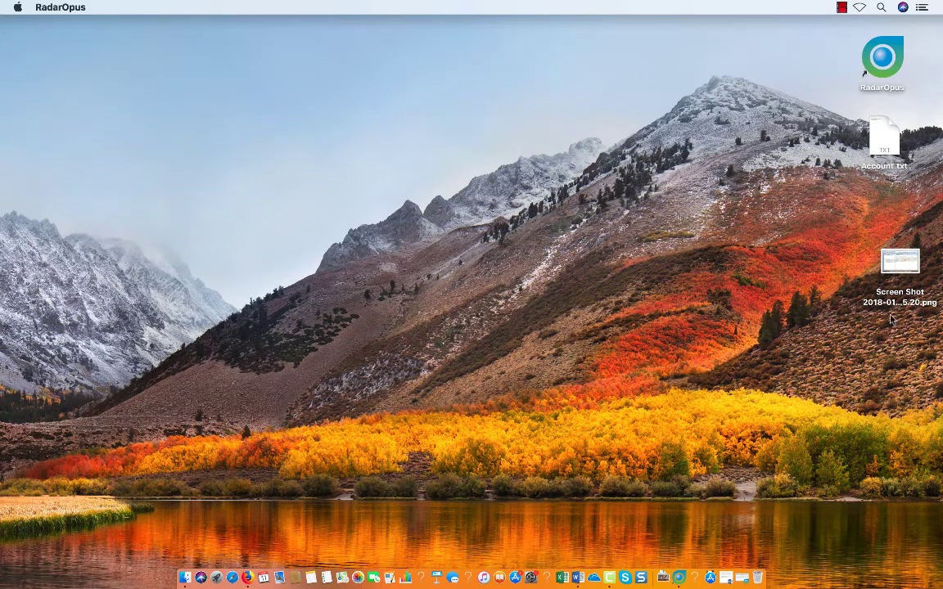
pyautogui.moveTo(900, 261); pyautogui.dragTo(598, 187)
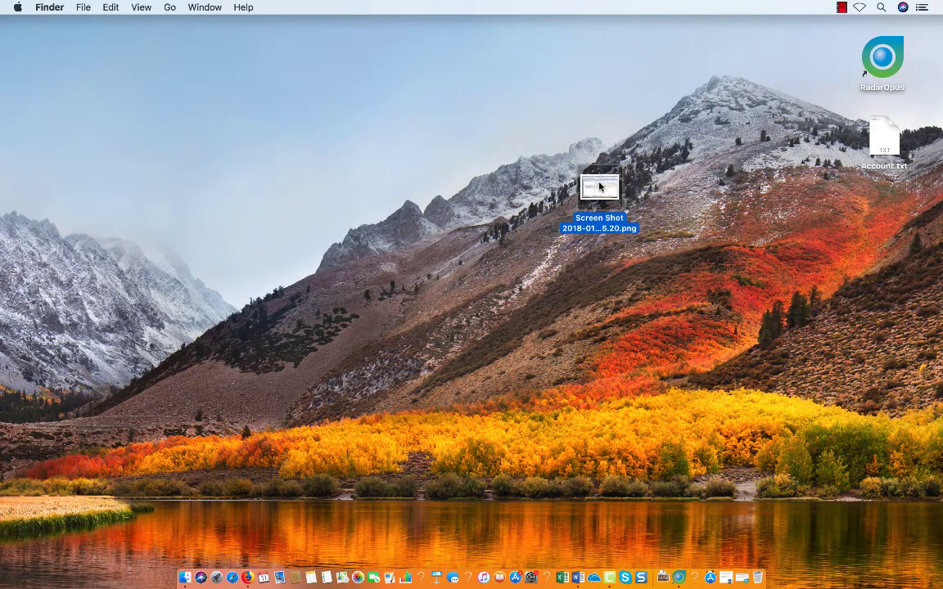
pyautogui.doubleClick(598, 188)
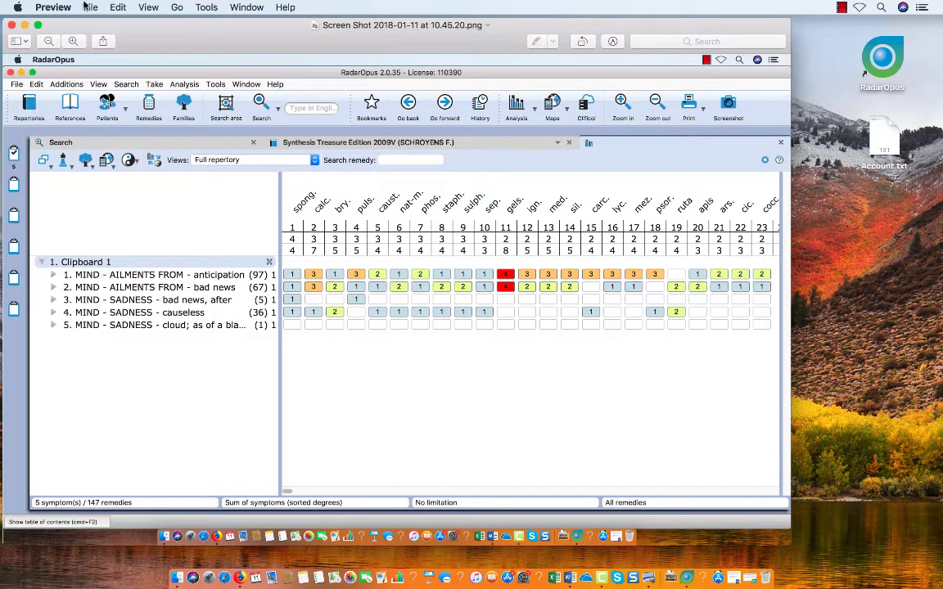
pyautogui.click(11, 25)
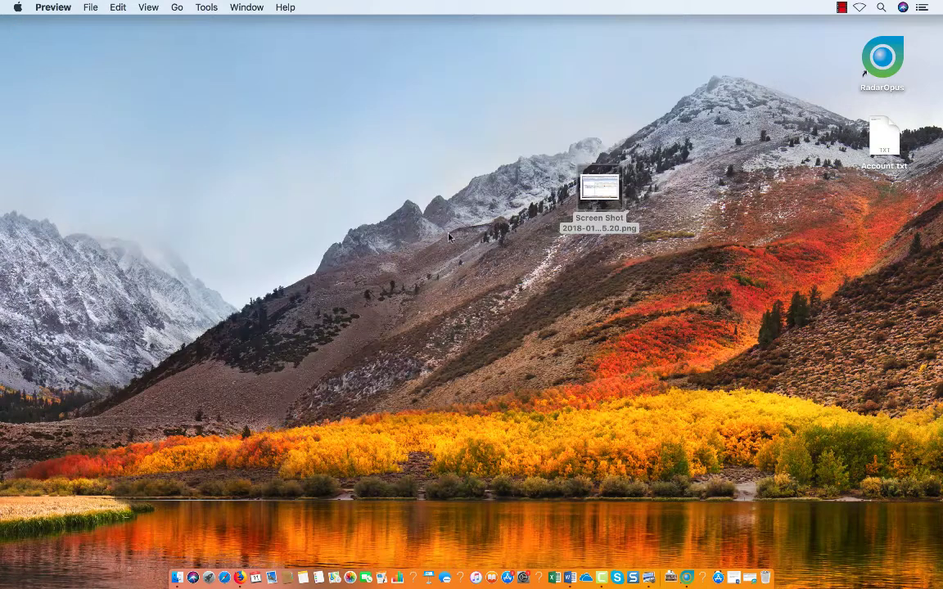
pyautogui.click(598, 197)
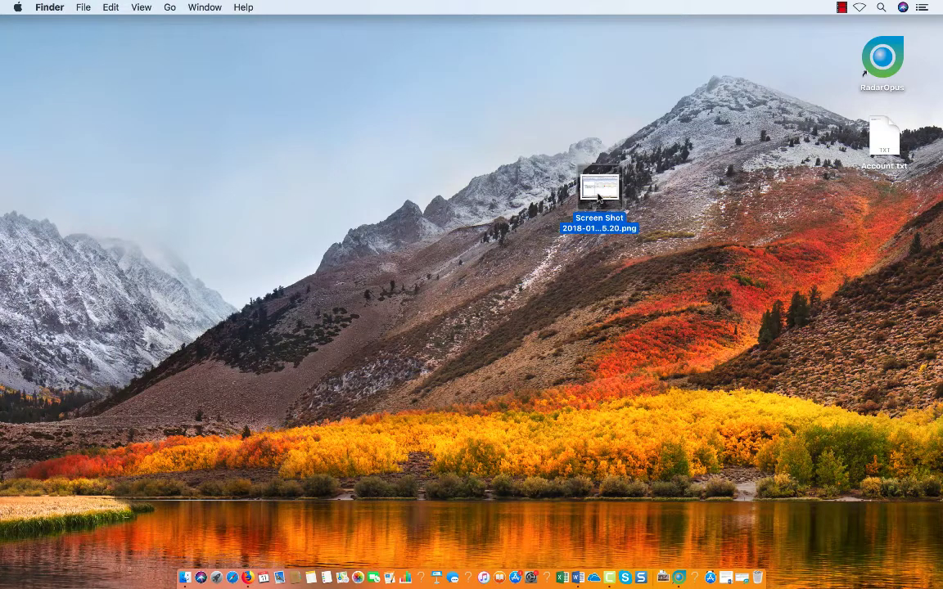
pyautogui.press('super+BackSpace')
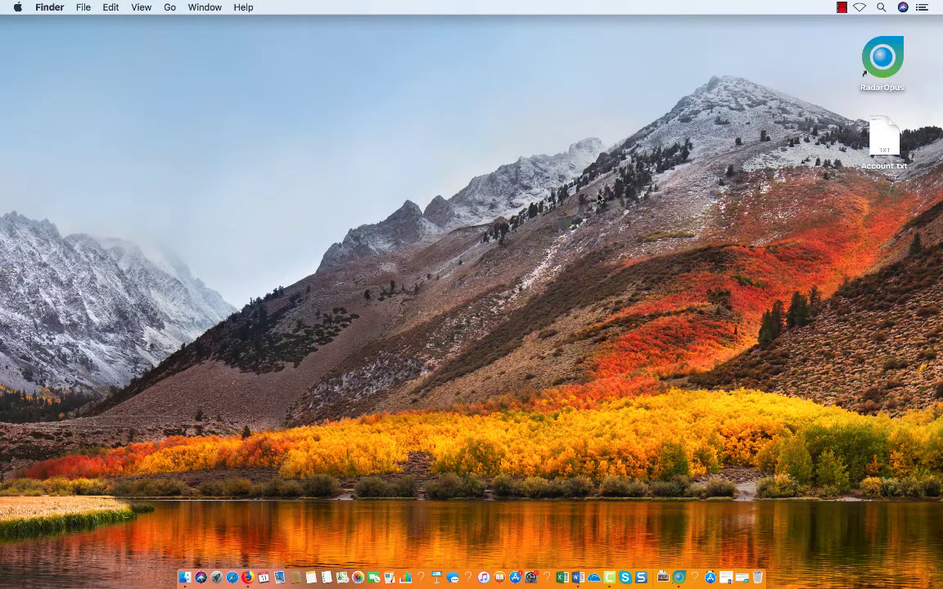
# Return to RadarOpus and take a screenshot of only the area with the five rubrics and about the first nine remedy columns
pyautogui.click(680, 578)
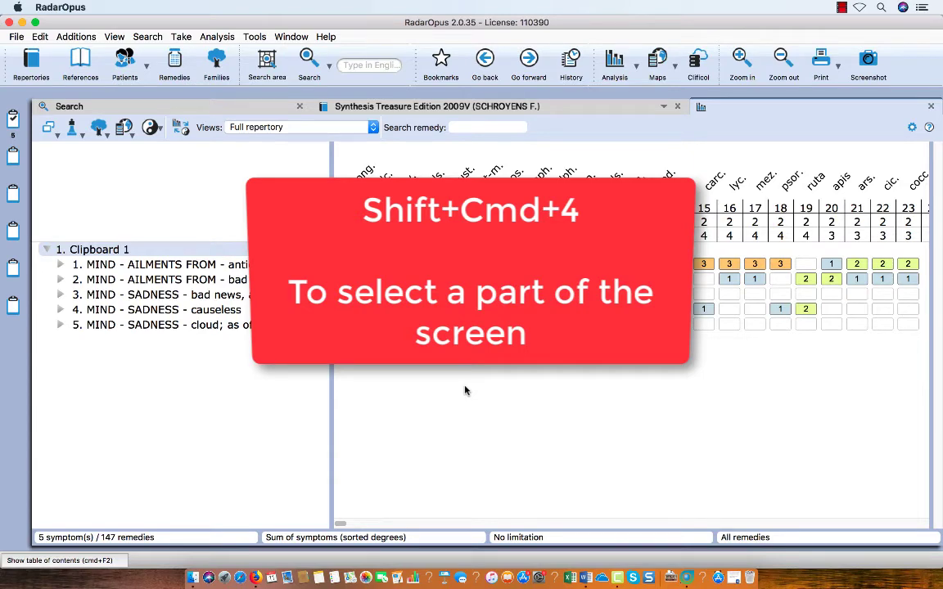
pyautogui.press('shift+super+4')
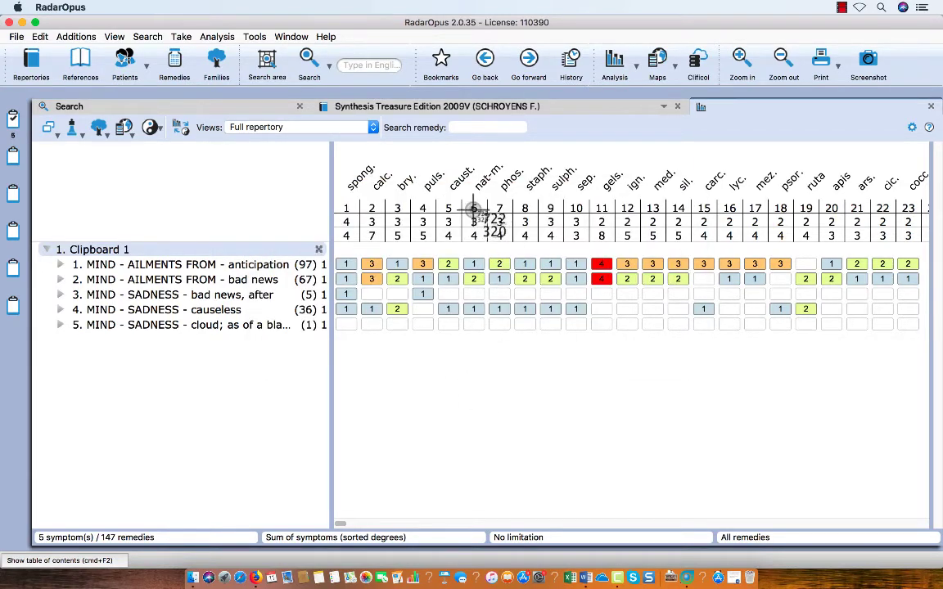
pyautogui.moveTo(574, 344)
pyautogui.mouseDown()
pyautogui.moveTo(488, 246)
pyautogui.moveTo(320, 158)
pyautogui.moveTo(52, 123)
pyautogui.moveTo(35, 157)
pyautogui.mouseUp()
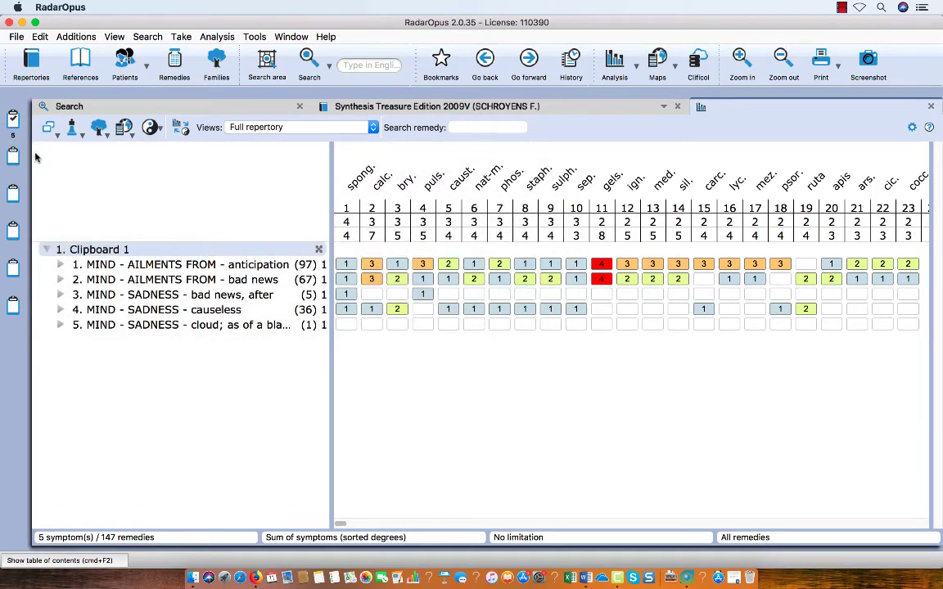
# Minimise RadarOpus, view the partial analysis screenshot from the desktop in Preview, and delete its file
pyautogui.click(22, 23)
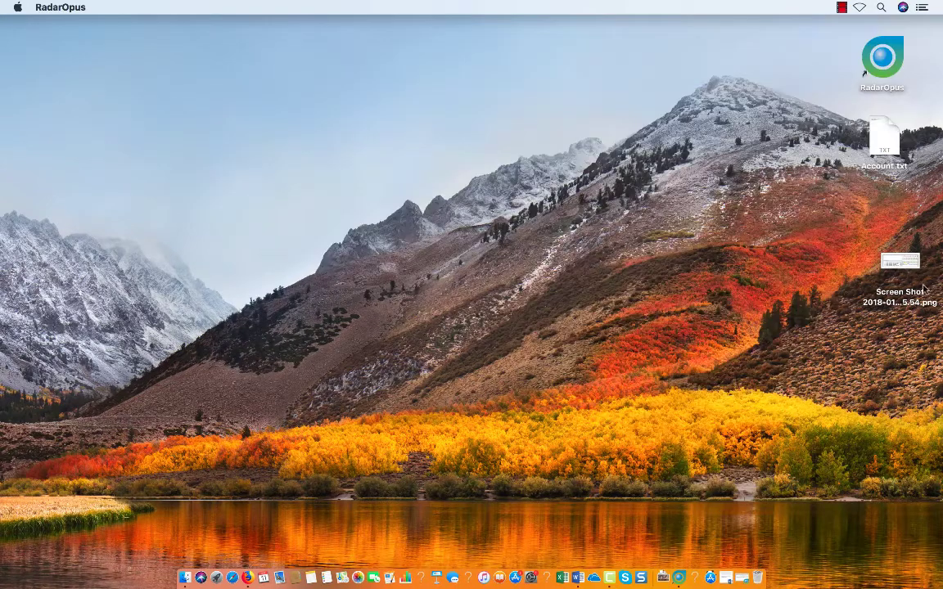
pyautogui.moveTo(909, 270); pyautogui.dragTo(570, 212)
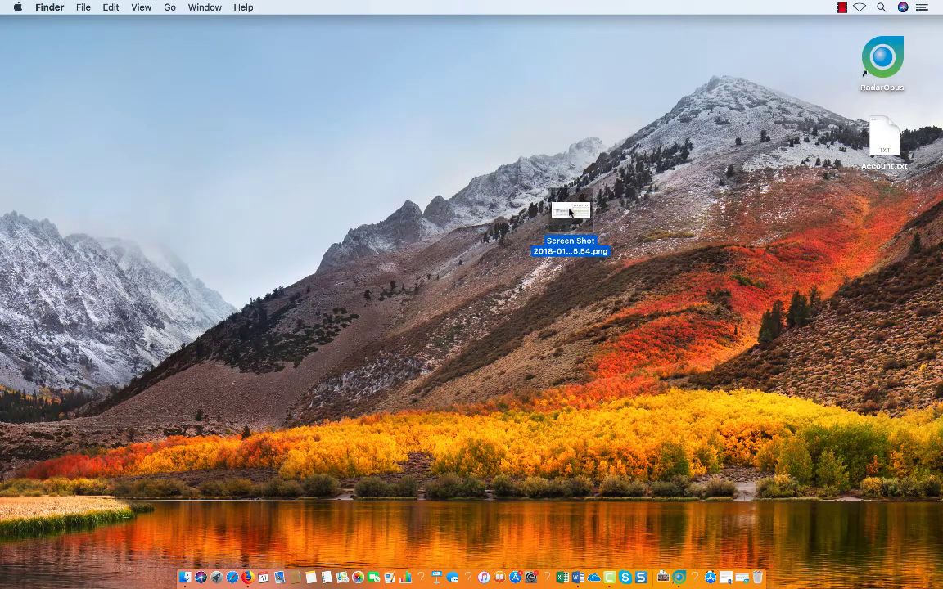
pyautogui.doubleClick(571, 213)
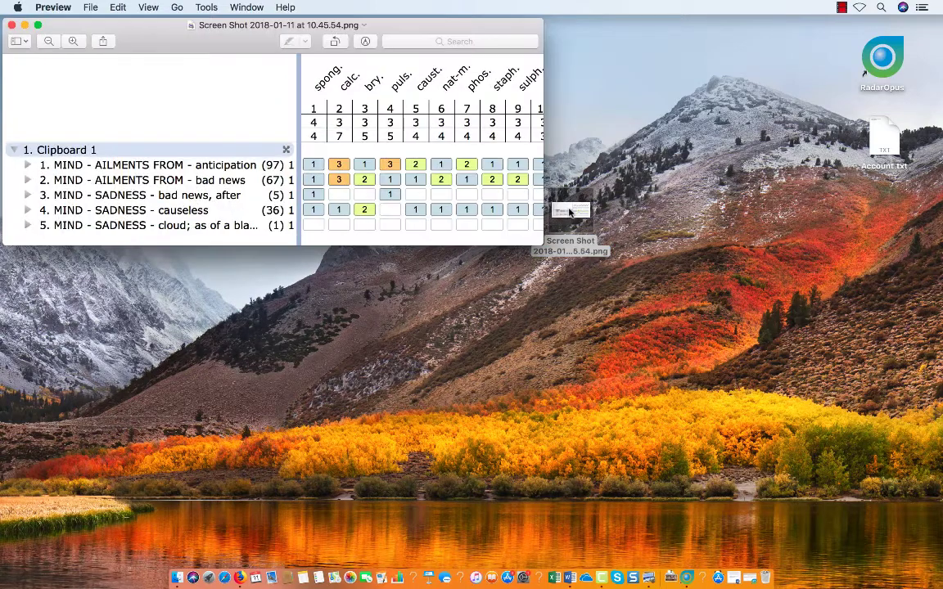
pyautogui.moveTo(206, 42); pyautogui.dragTo(415, 83)
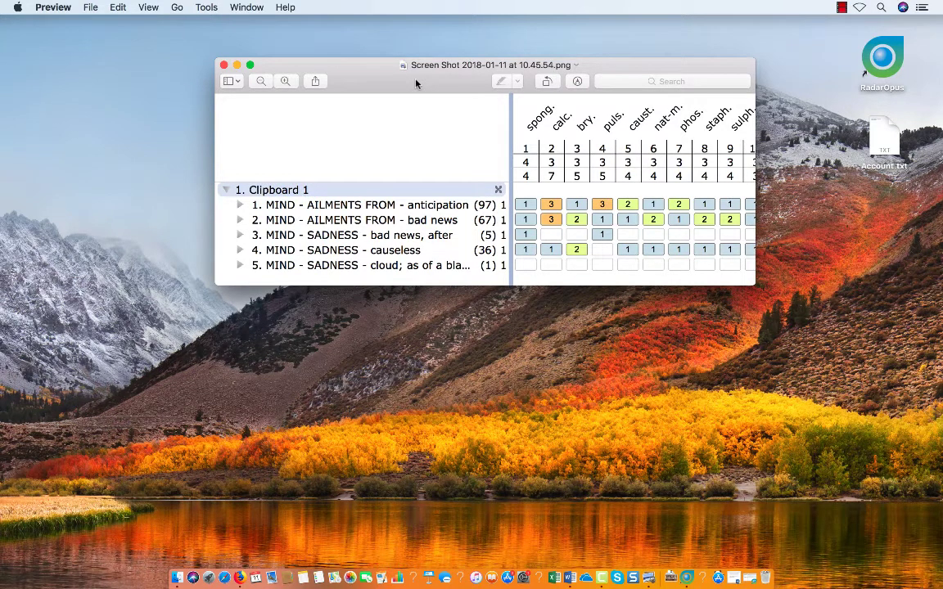
pyautogui.click(224, 64)
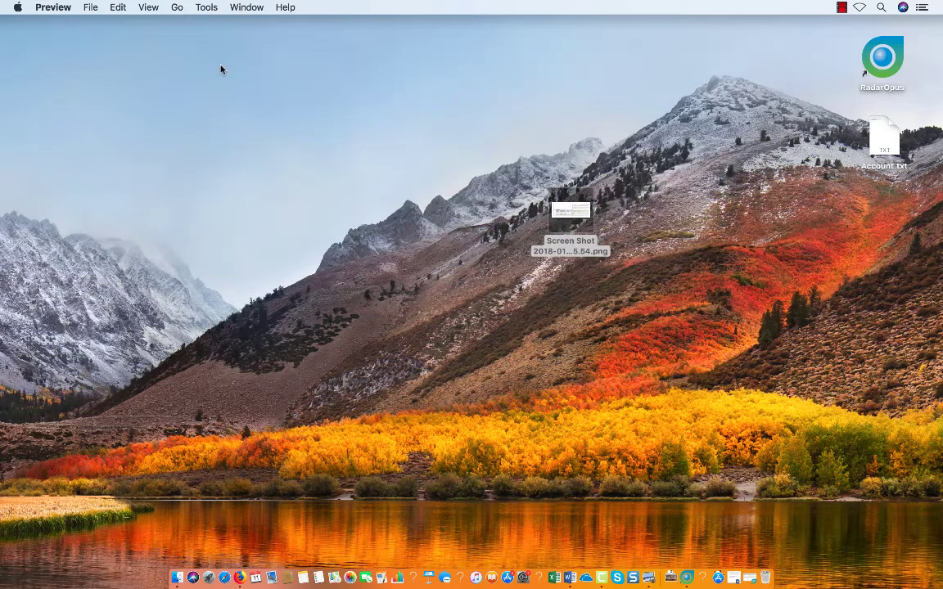
pyautogui.click(568, 209)
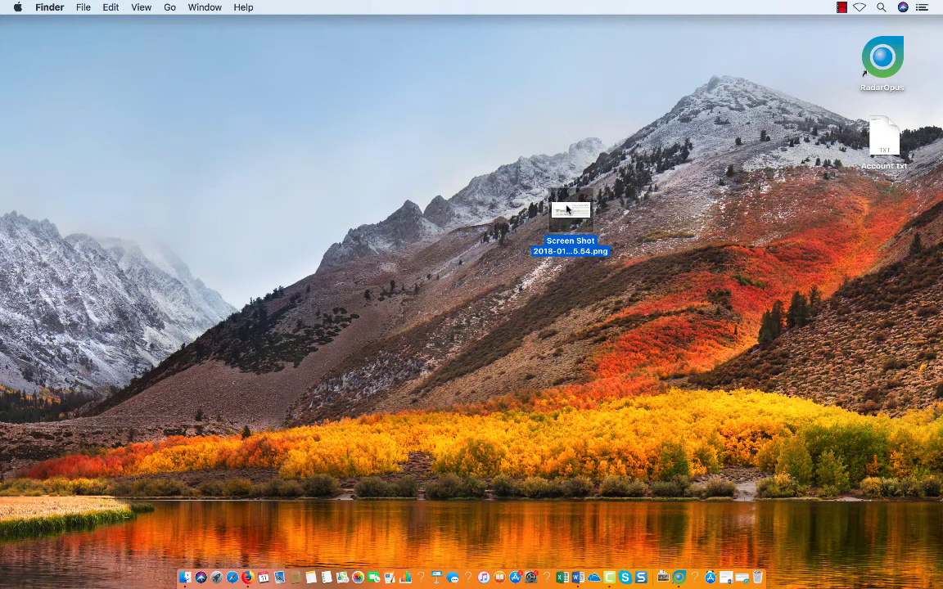
pyautogui.press('super+BackSpace')
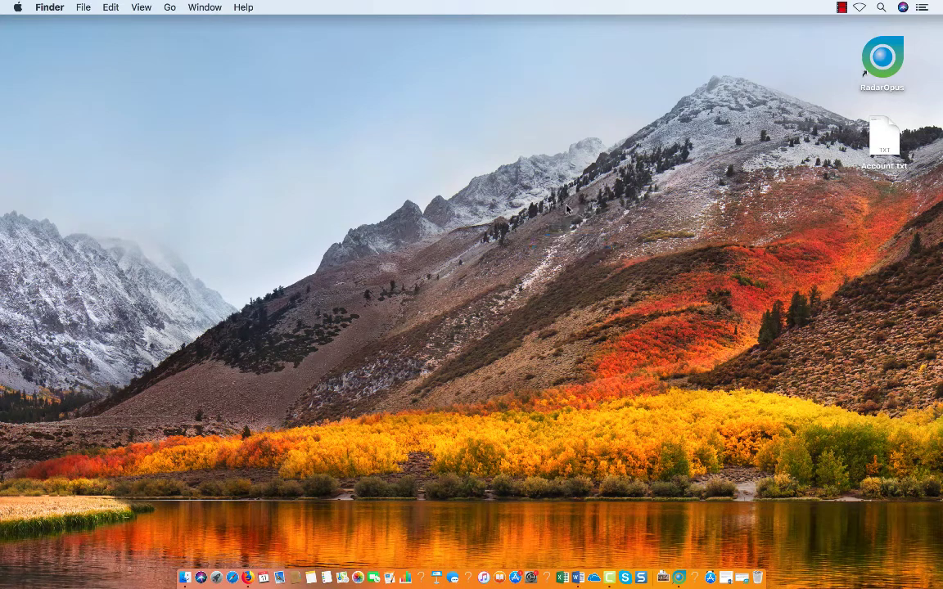
pyautogui.click(679, 578)
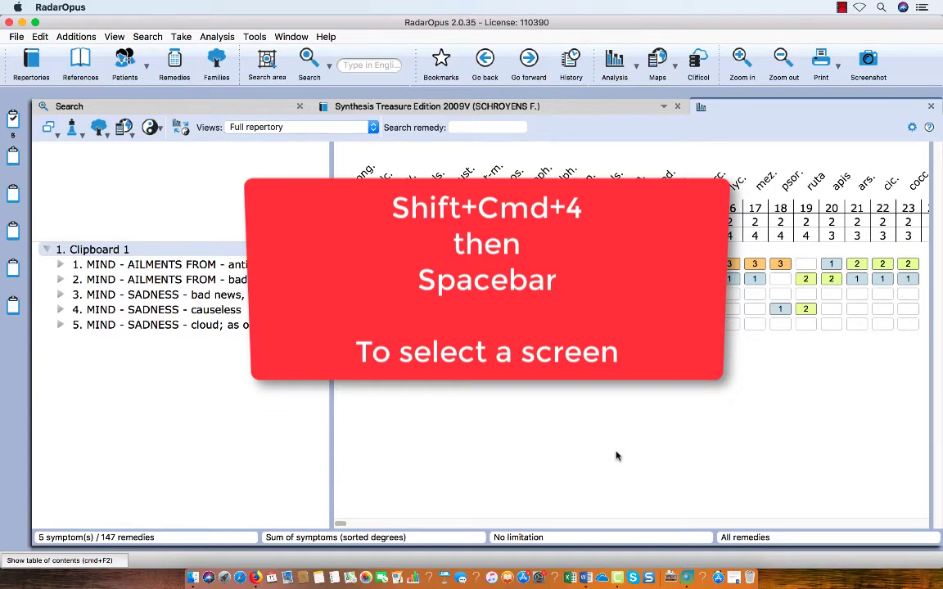
pyautogui.press('shift+super+4')
pyautogui.press('space')
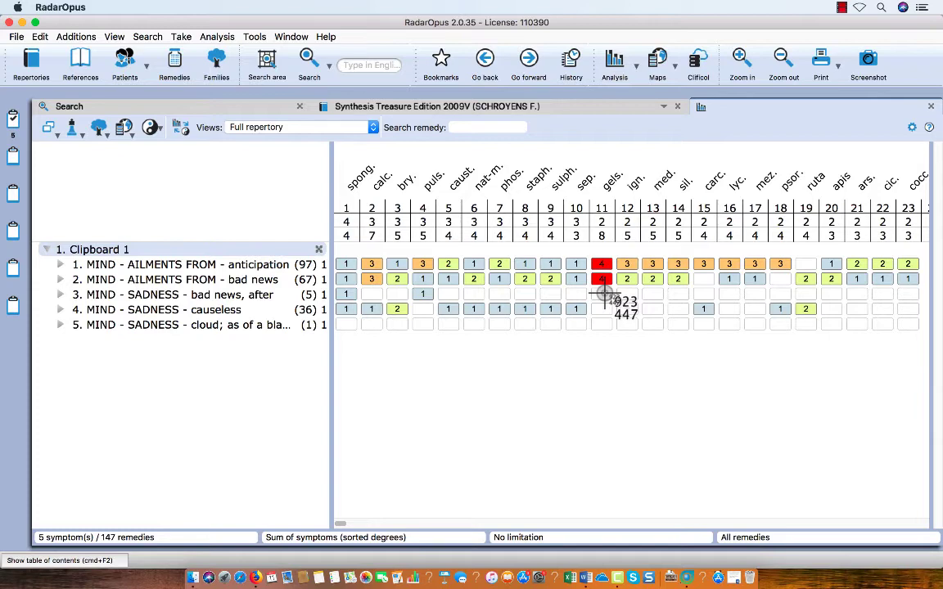
pyautogui.press('space')
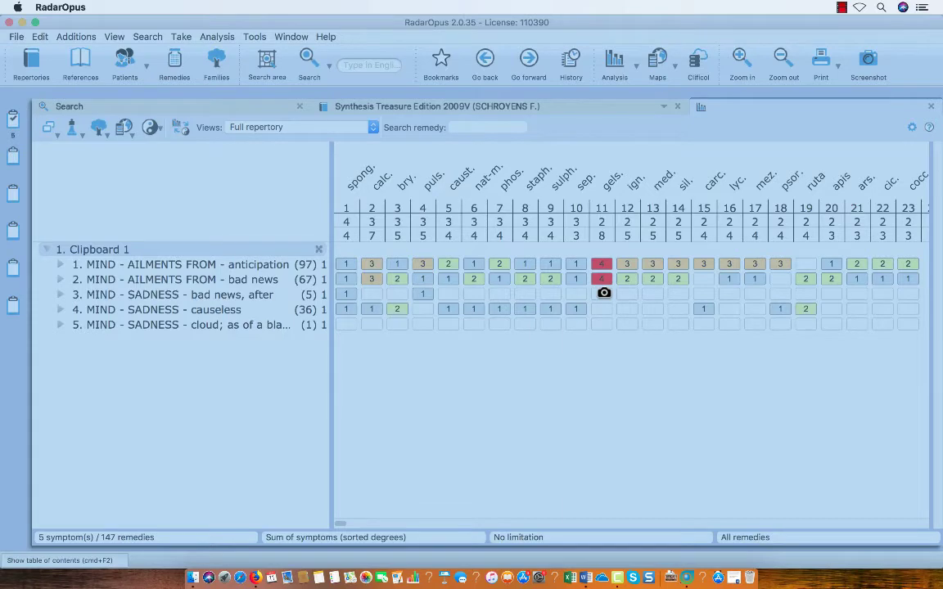
pyautogui.click(467, 109)
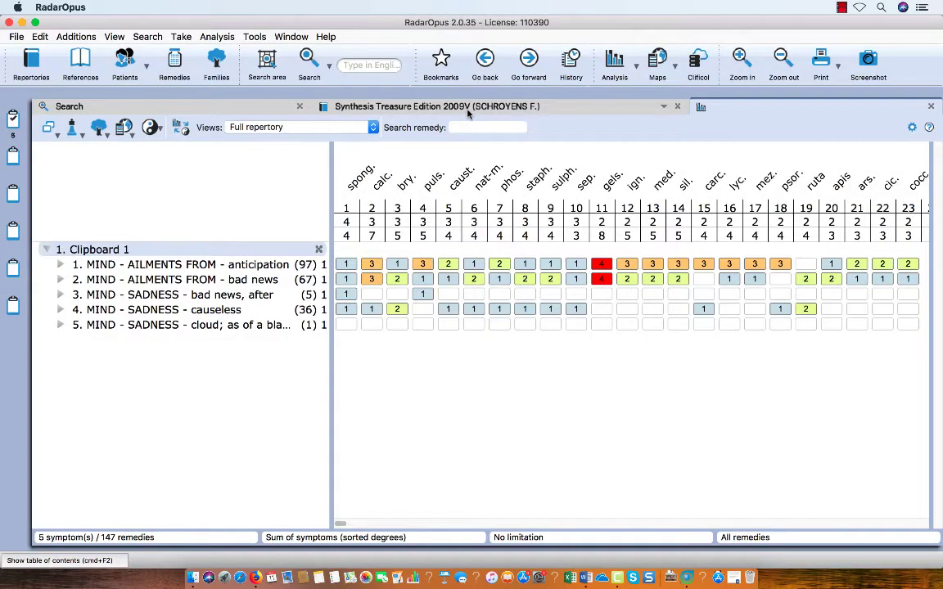
# Arrange the Word document and a new blank Excel workbook as separate overlapping windows in front of RadarOpus
pyautogui.click(586, 578)
pyautogui.moveTo(482, 83); pyautogui.dragTo(632, 82)
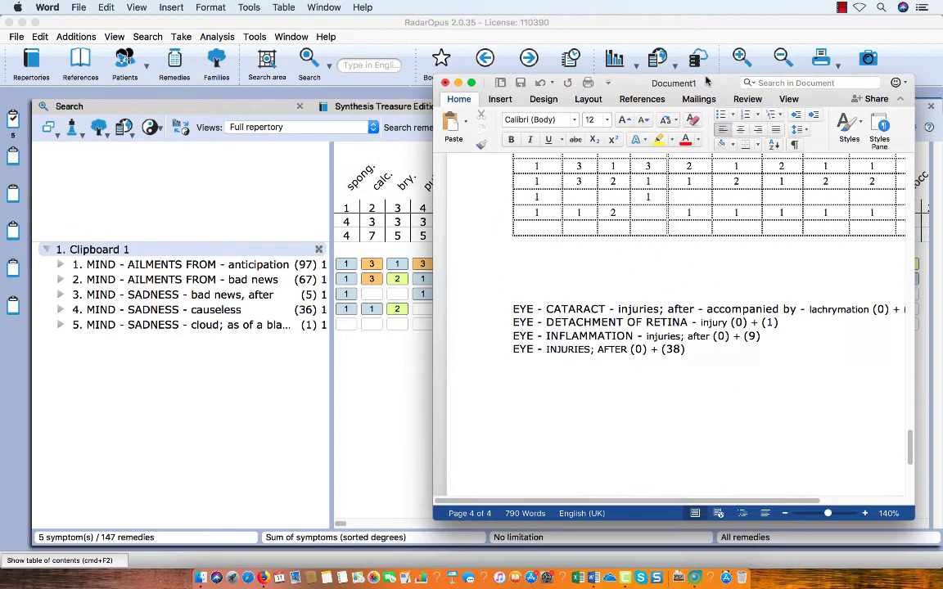
pyautogui.click(577, 579)
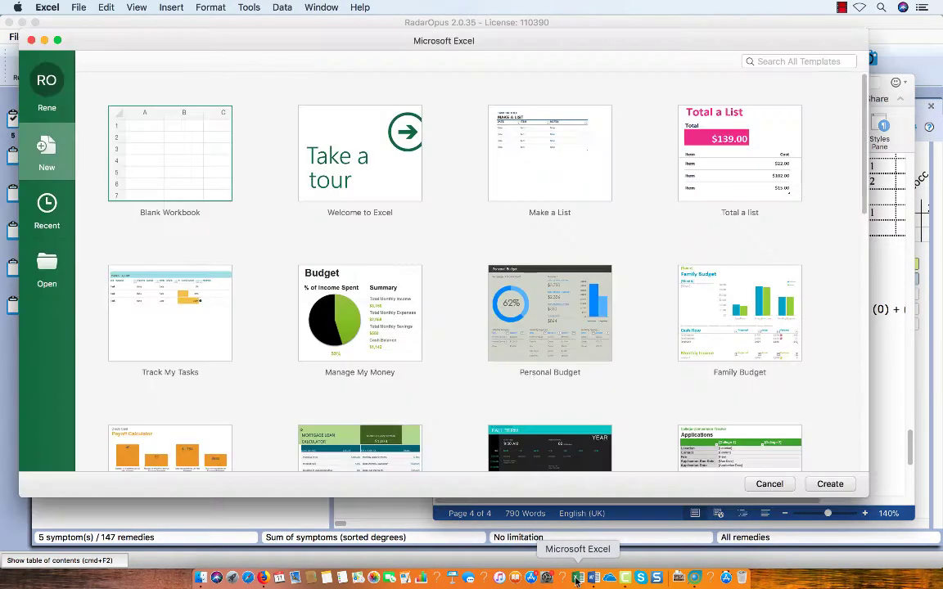
pyautogui.doubleClick(180, 141)
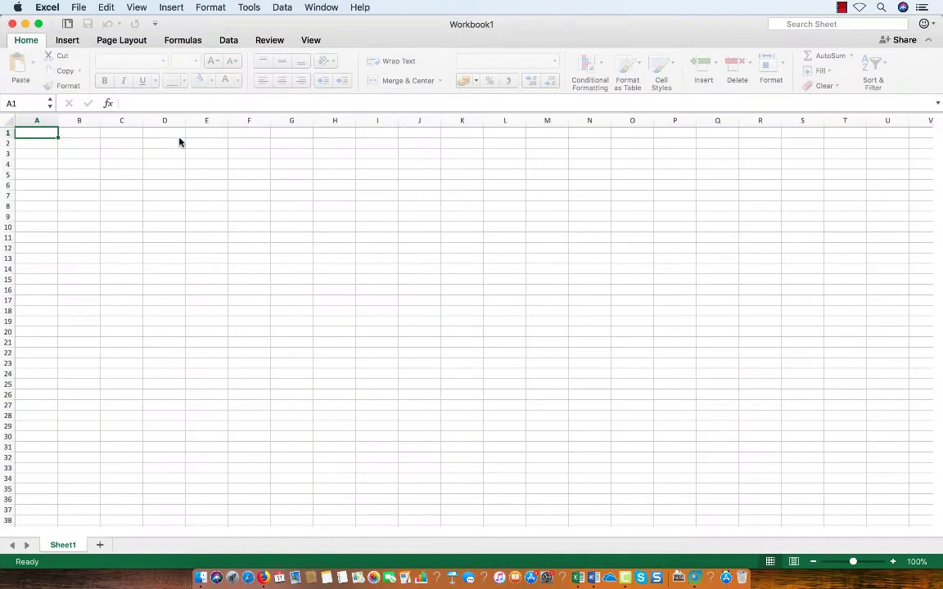
pyautogui.moveTo(162, 16); pyautogui.dragTo(389, 213)
pyautogui.moveTo(637, 217); pyautogui.dragTo(301, 175)
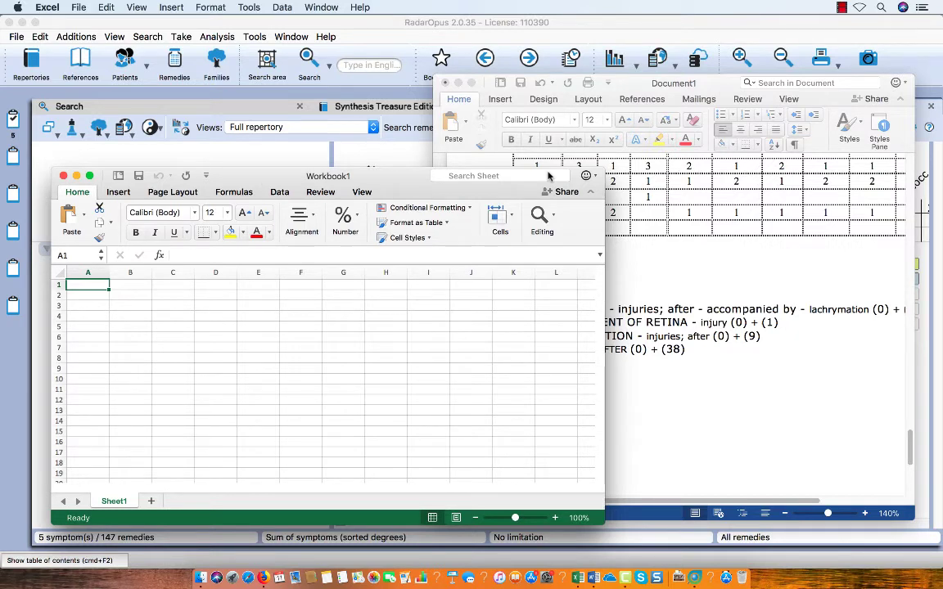
# Take a screenshot of only the Excel workbook window using window capture mode
pyautogui.press('super+shift+4')
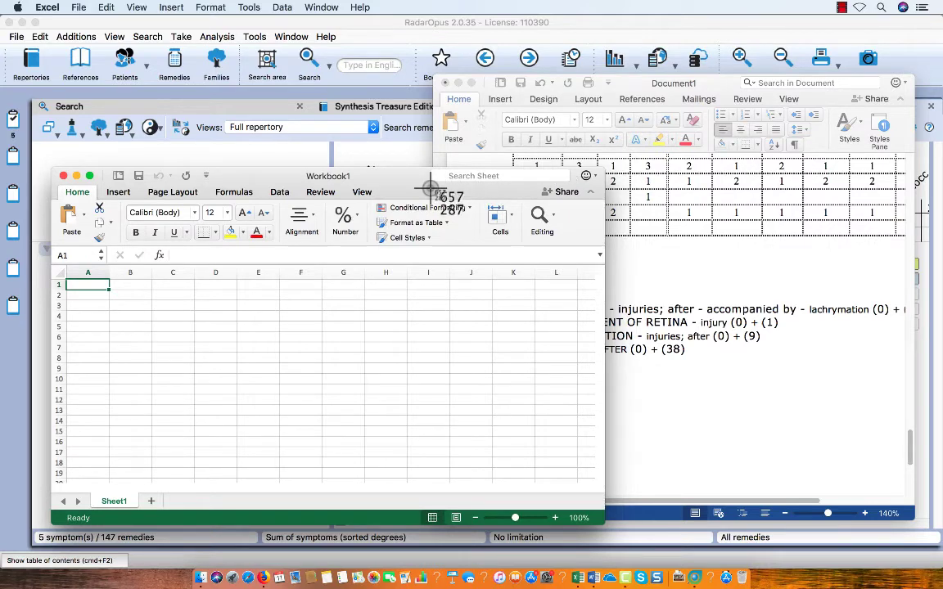
pyautogui.press('space')
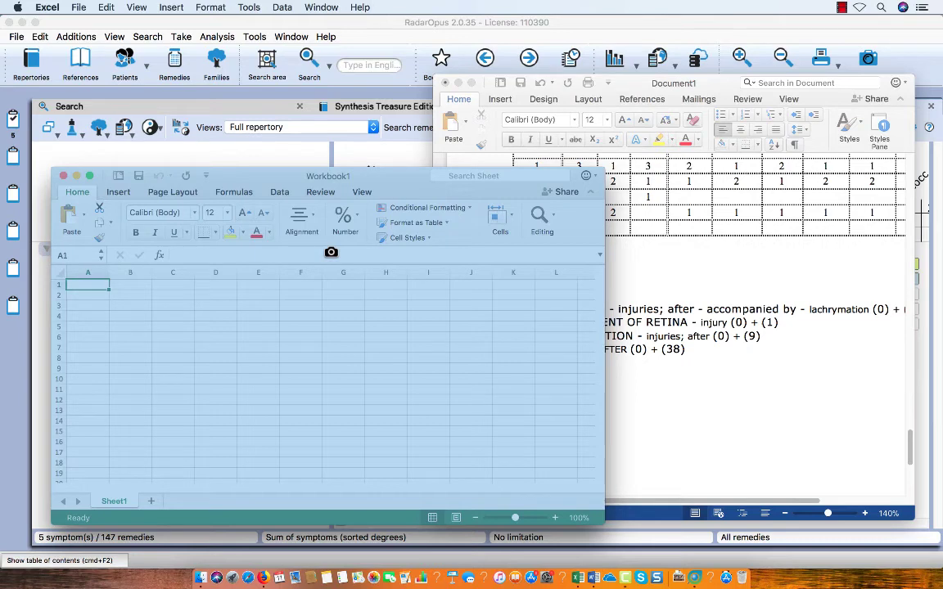
pyautogui.click(330, 252)
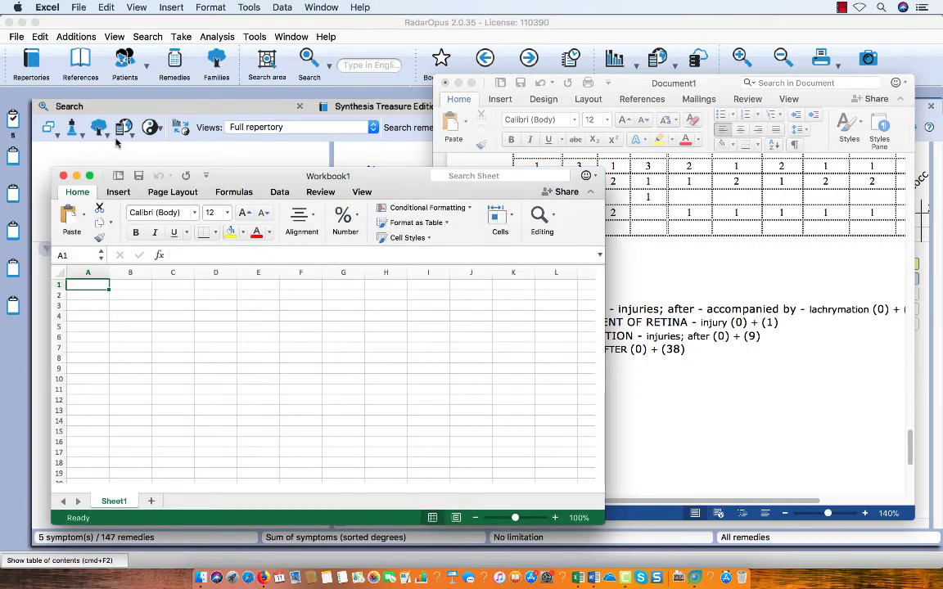
# Minimise the RadarOpus, Word and Excel windows to clear the desktop
pyautogui.click(21, 22)
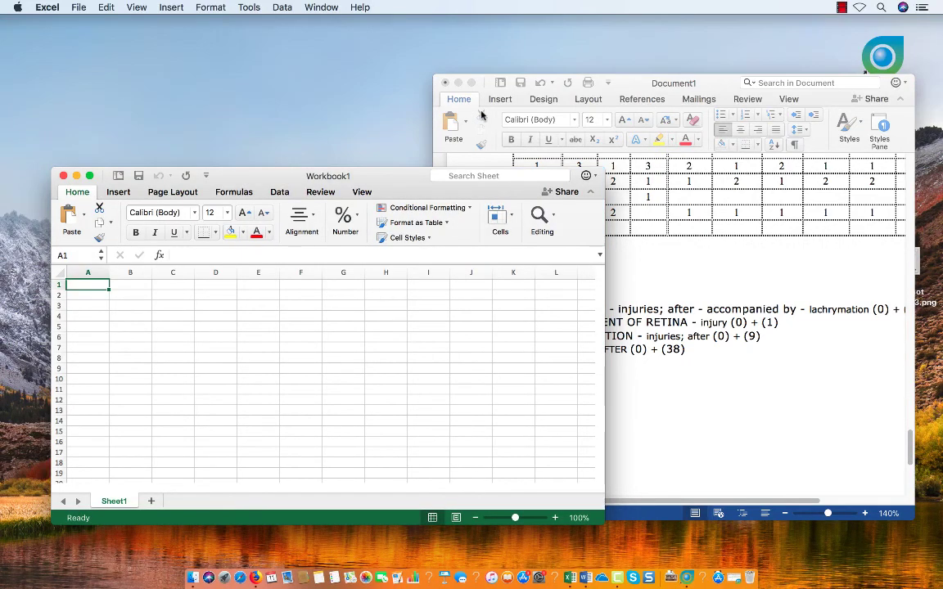
pyautogui.click(457, 84)
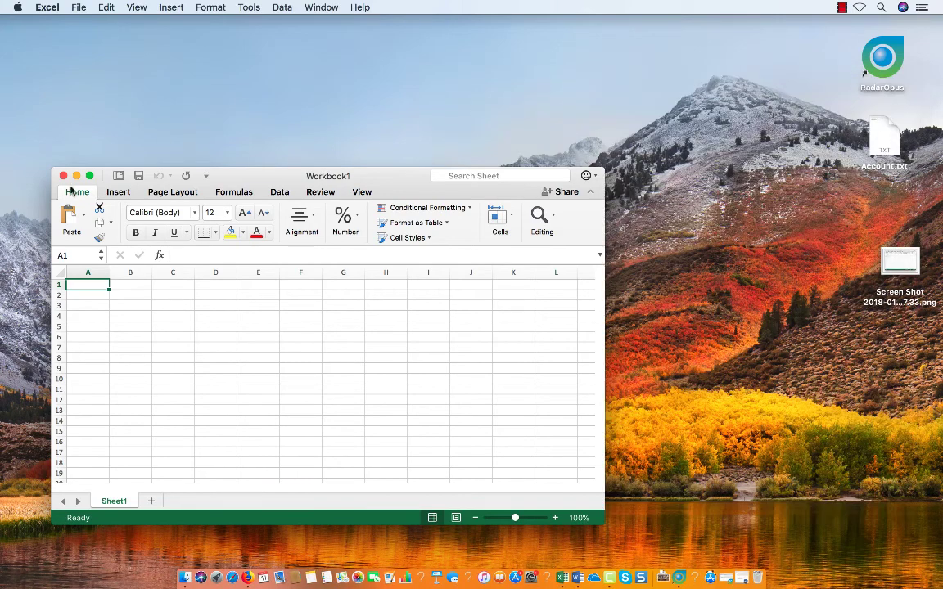
pyautogui.click(77, 177)
# View the Excel window screenshot from the desktop in Preview, close it and switch back to RadarOpus
pyautogui.moveTo(899, 262); pyautogui.dragTo(569, 231)
pyautogui.doubleClick(569, 230)
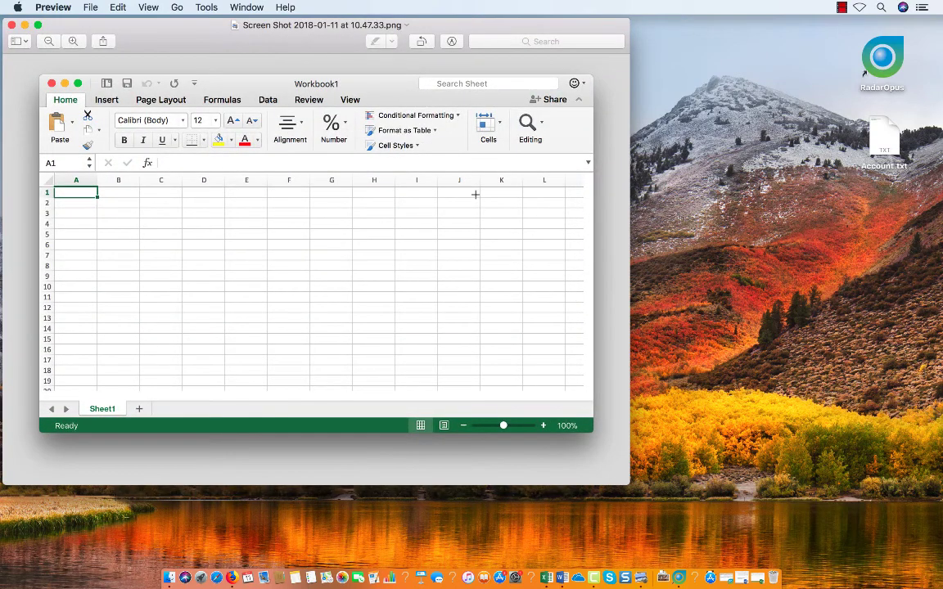
pyautogui.click(11, 25)
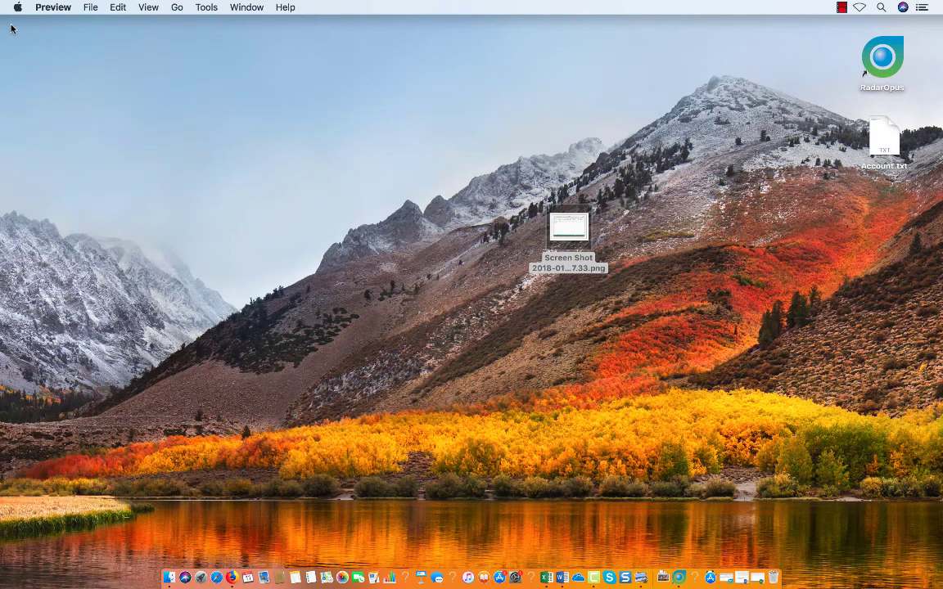
pyautogui.click(679, 578)
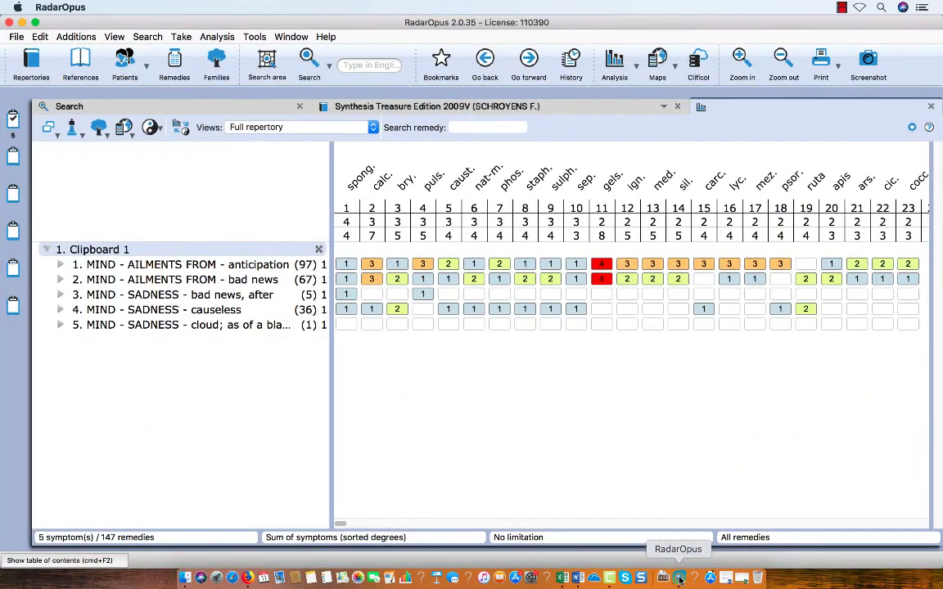